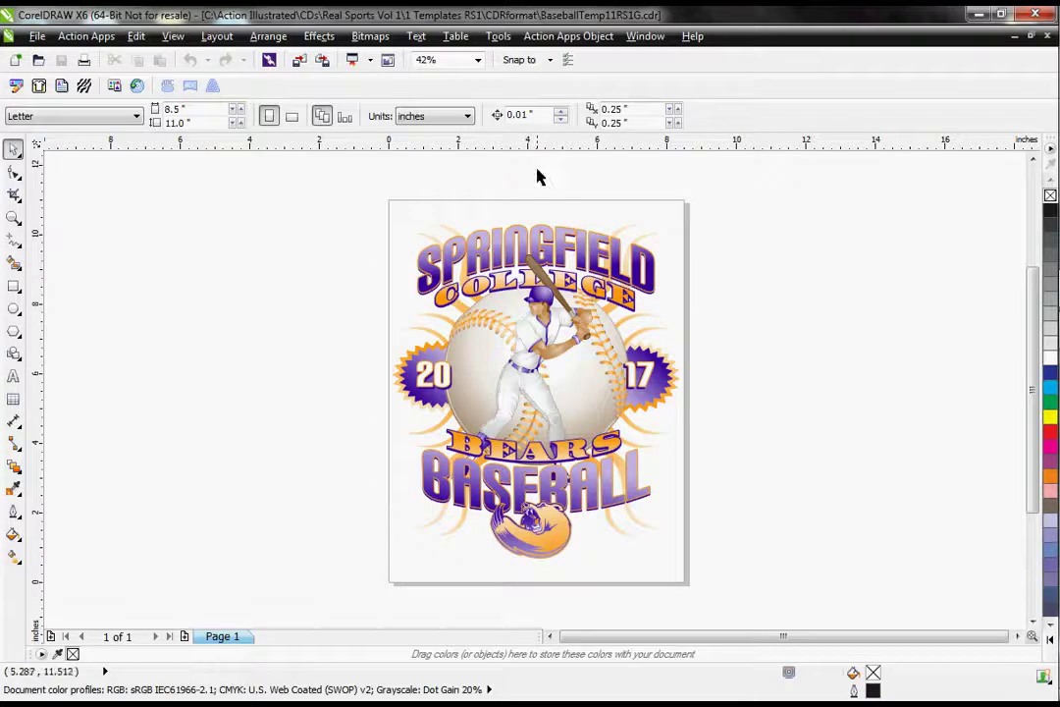
- Launch the Action Apps Template Editor on the Springfield College Bears Baseball design
left_click(16, 87)
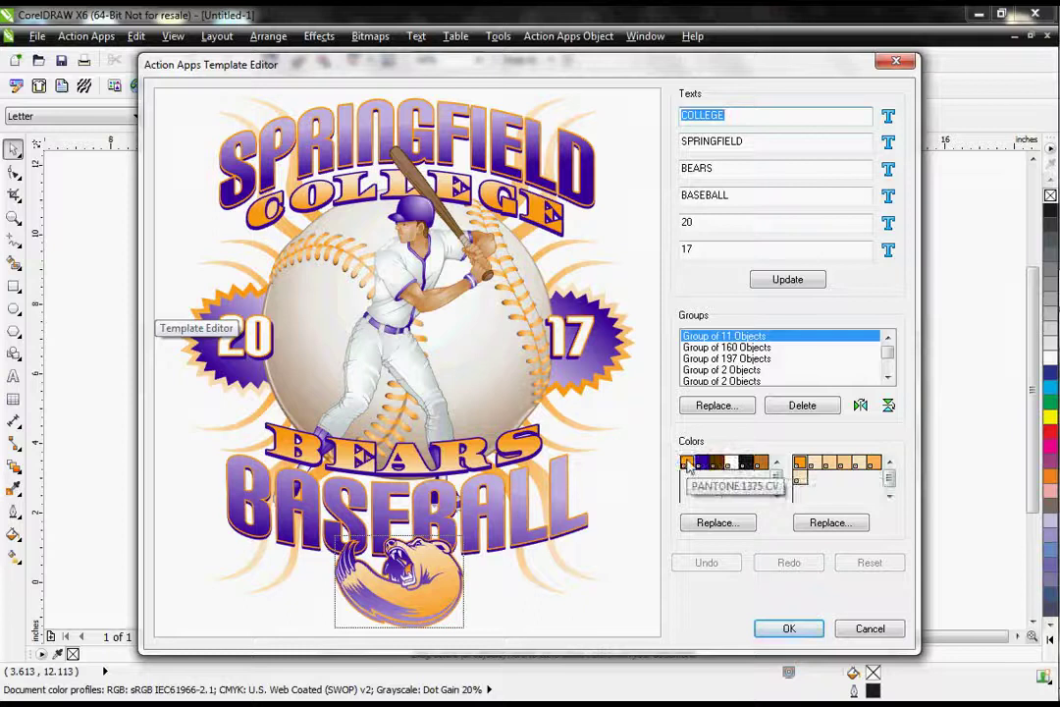
- Bring up Select Color to replace the orange PANTONE 1375 CV colour
left_click(712, 522)
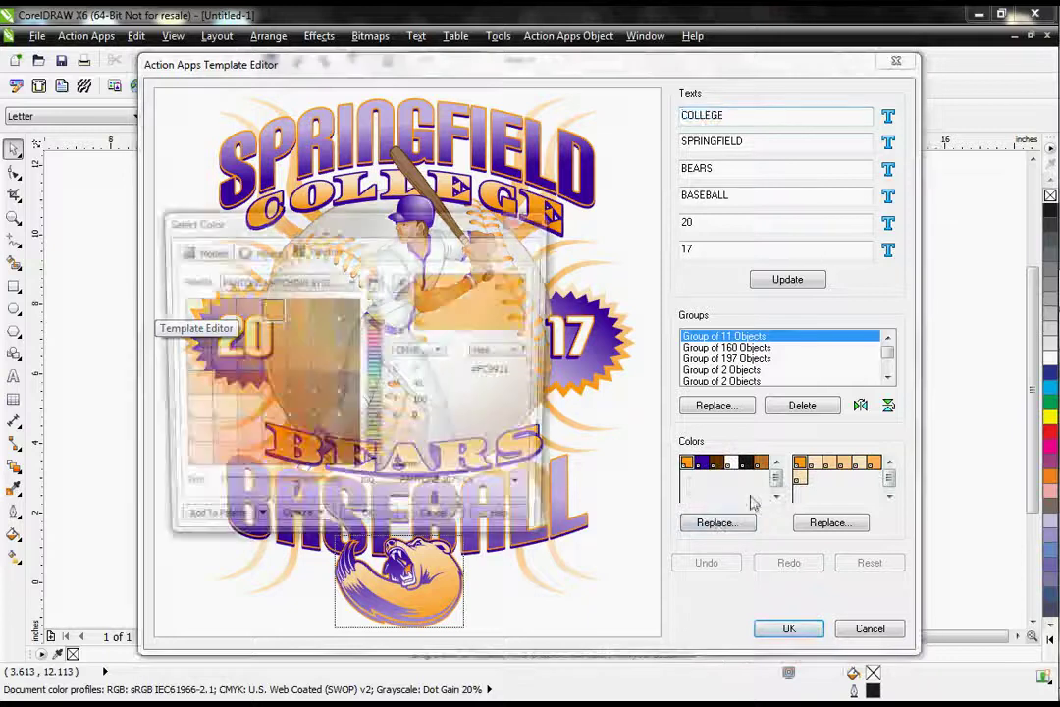
- Replace the orange PANTONE 1375 CV with red PANTONE 485 CV
left_click(378, 325)
left_click_drag(384, 329, 374, 408)
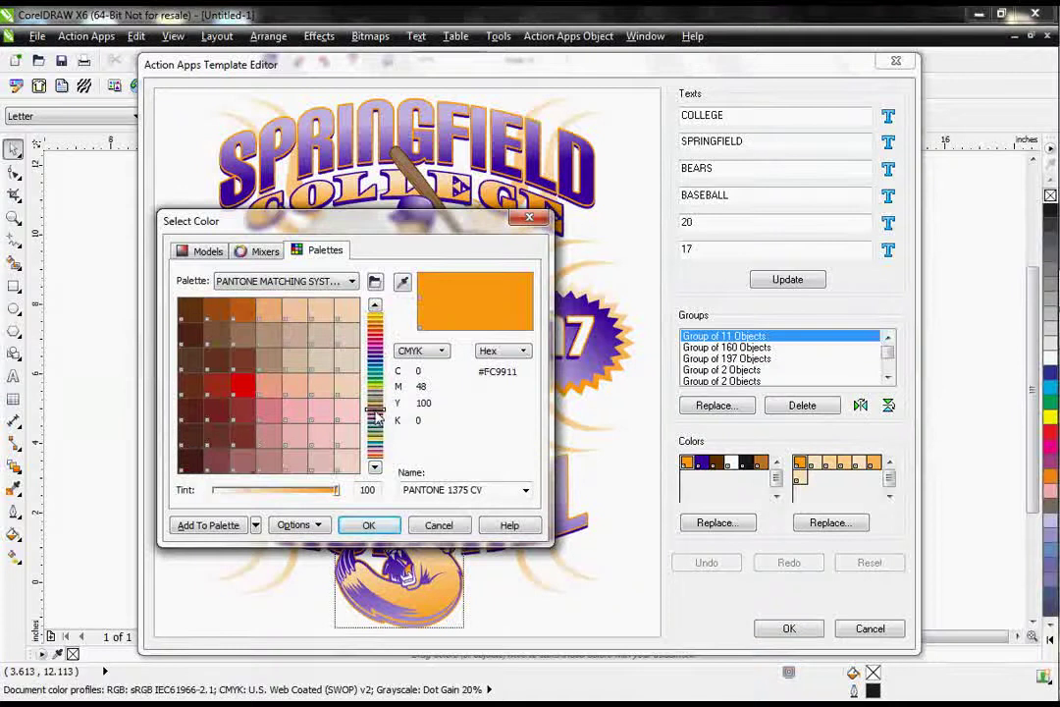
left_click(238, 390)
left_click(367, 525)
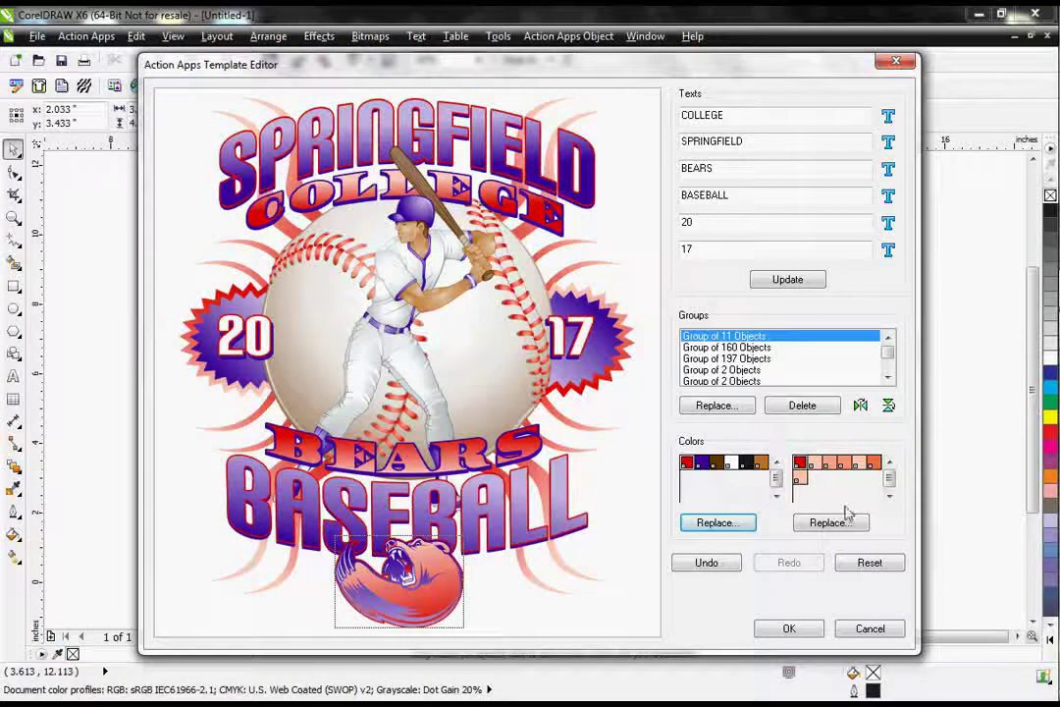
- Change the full-strength red tint to PANTONE Process Cyan CV
left_click(802, 469)
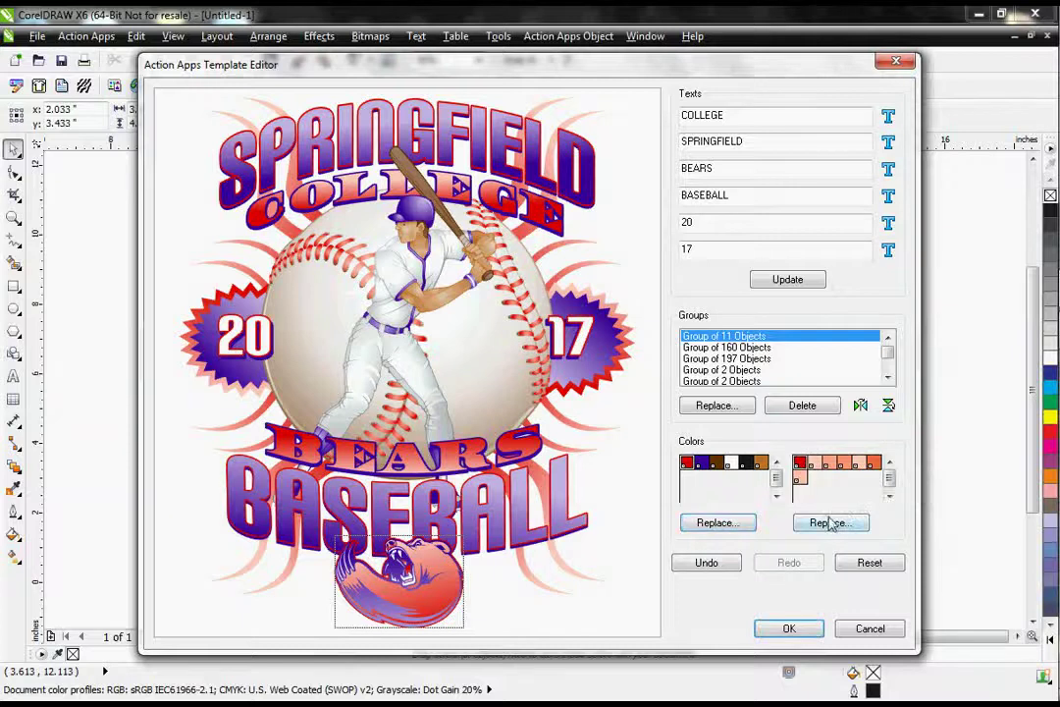
left_click(829, 523)
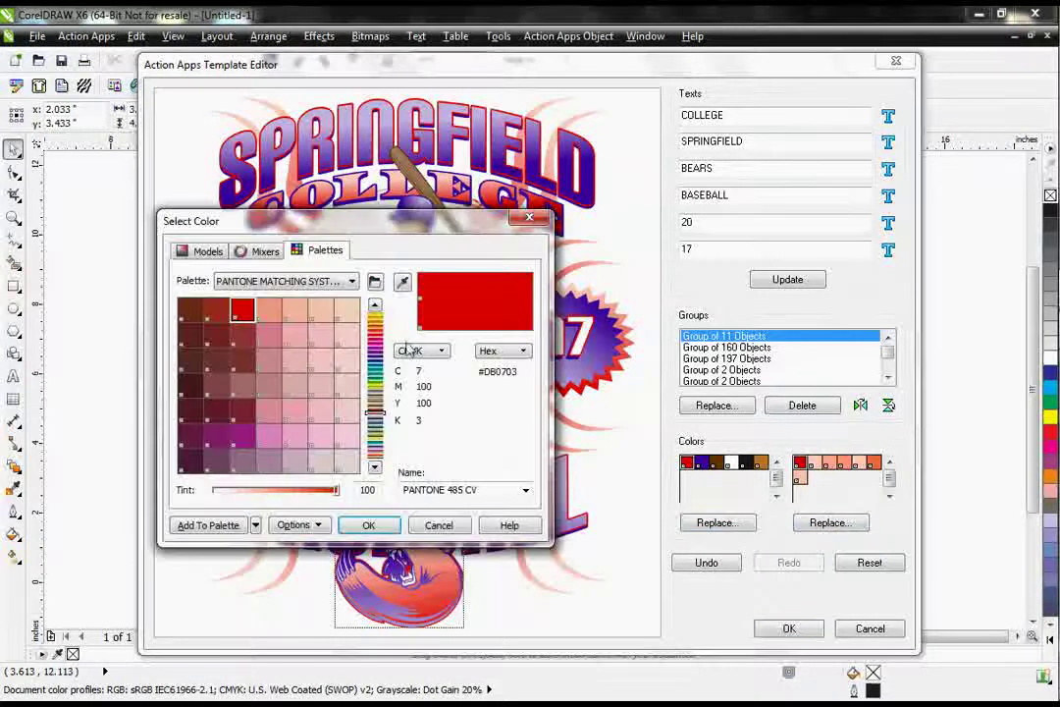
left_click_drag(376, 412, 375, 311)
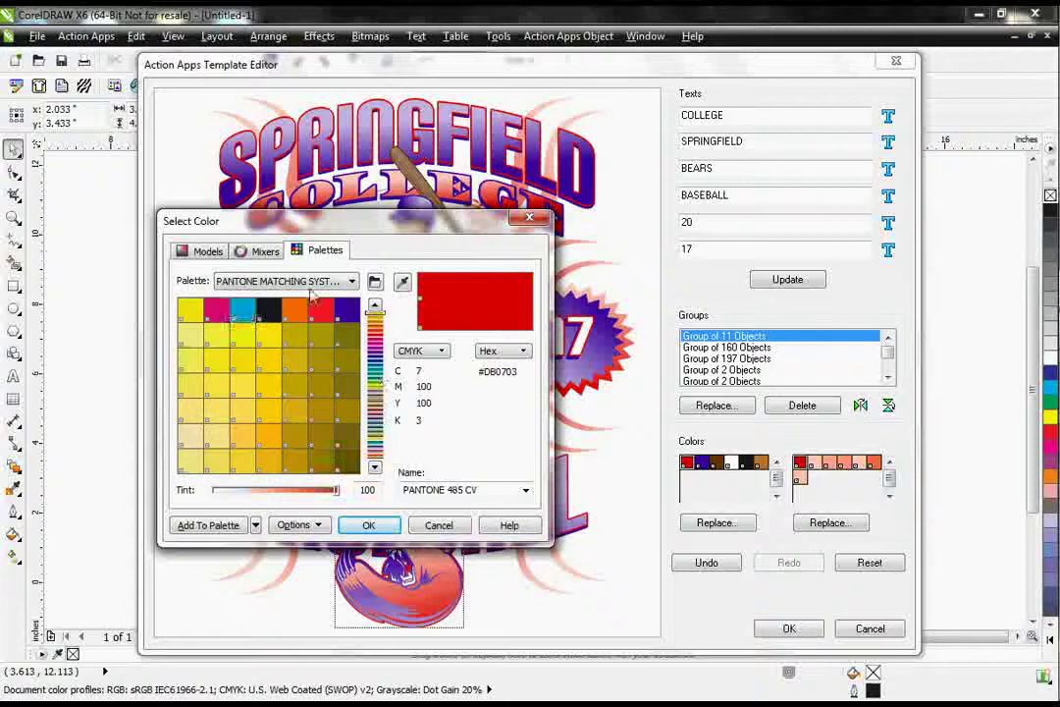
left_click(242, 309)
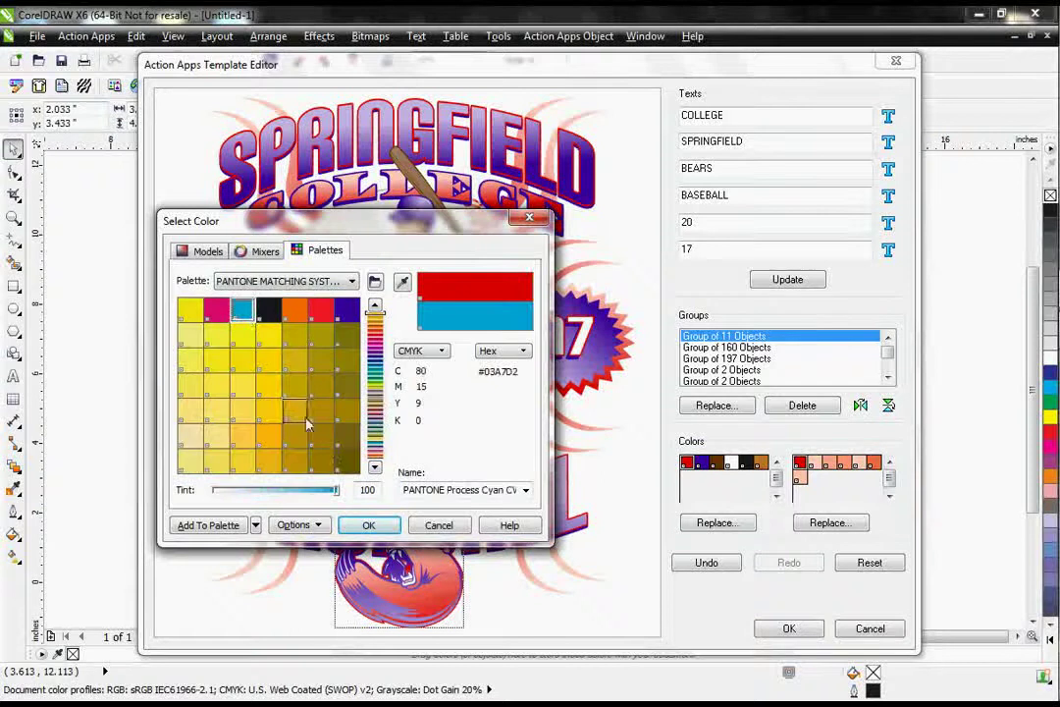
left_click(368, 526)
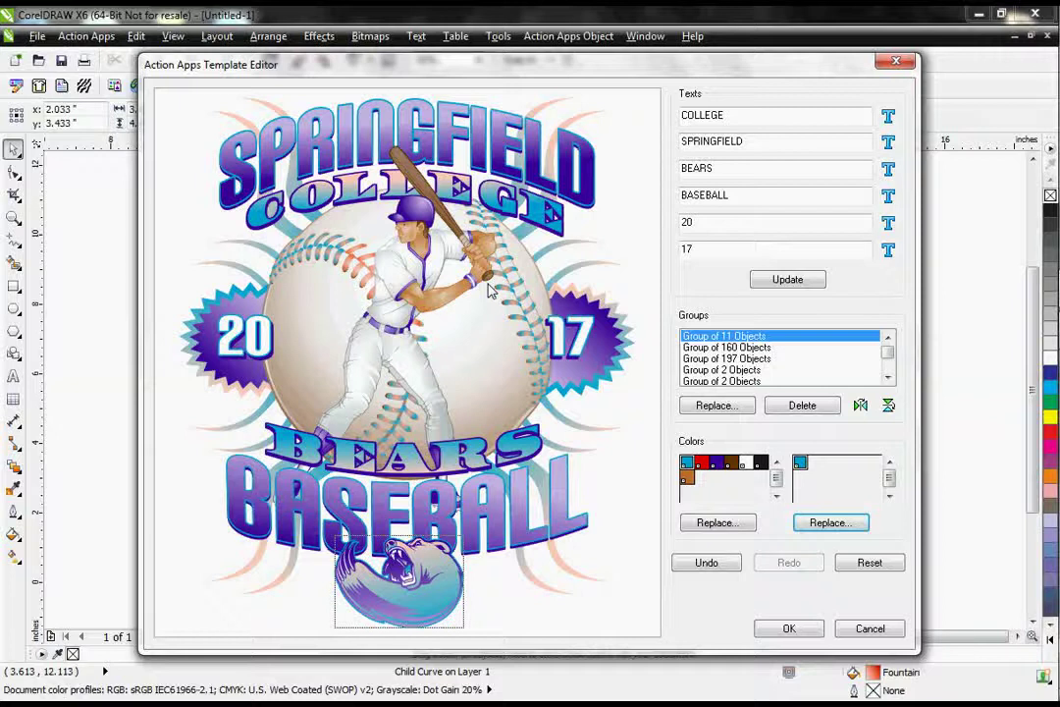
left_click(702, 462)
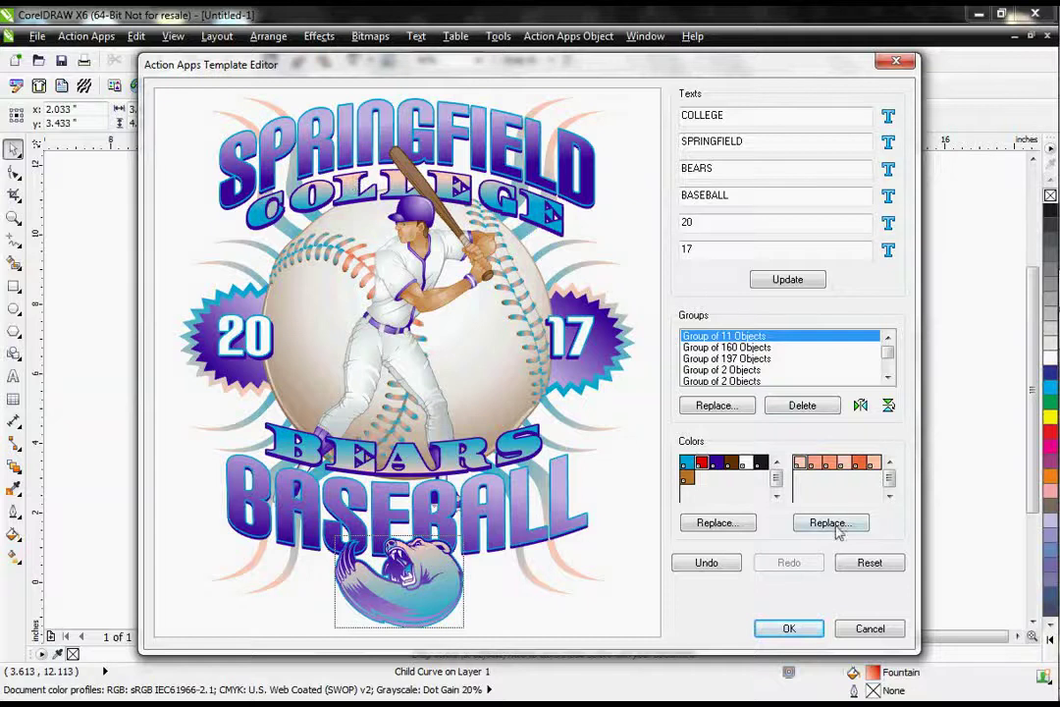
- Undo the cyan change, recolour the purple to a dark navy PANTONE, and apply the design
left_click(707, 563)
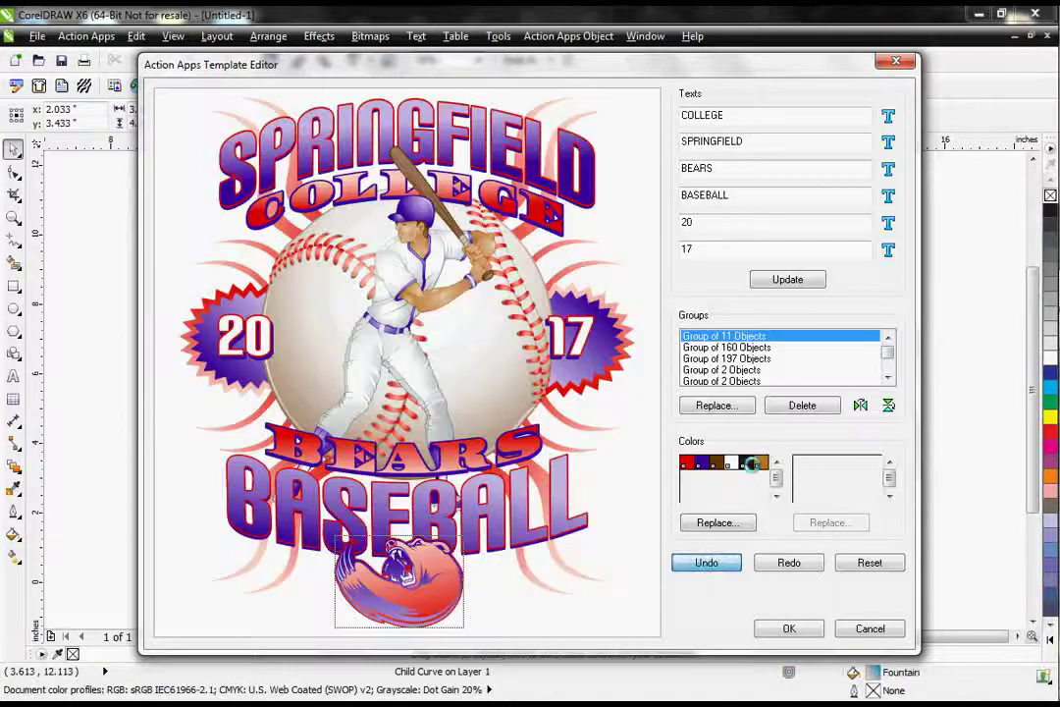
left_click(751, 465)
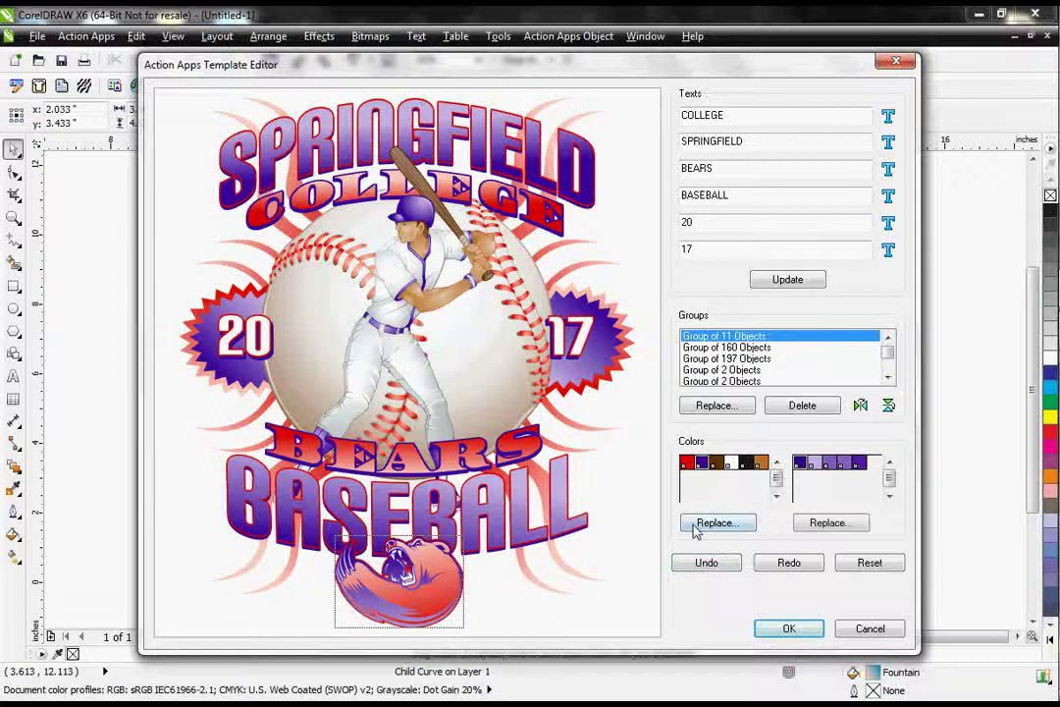
left_click(716, 522)
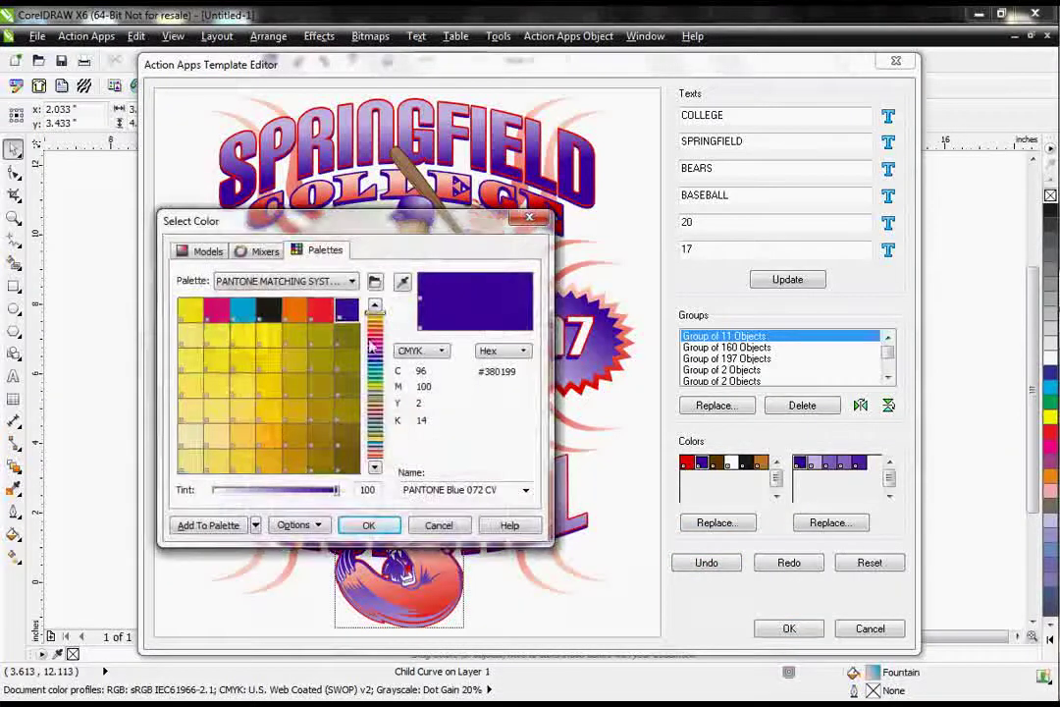
left_click(375, 367)
left_click(296, 310)
left_click(368, 525)
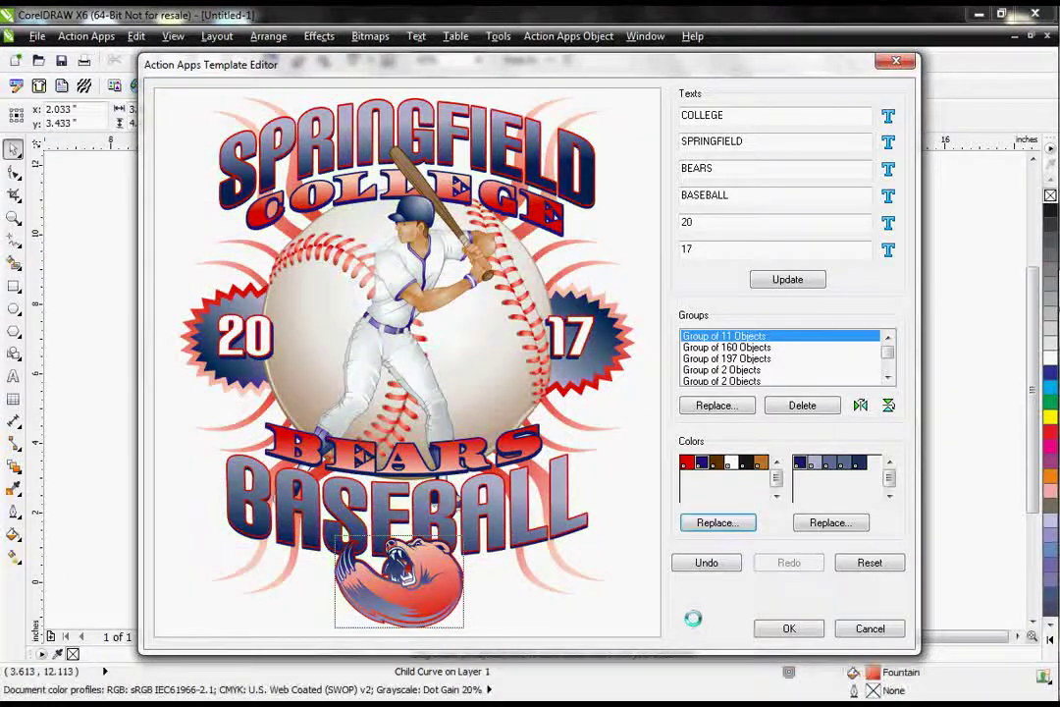
left_click(766, 628)
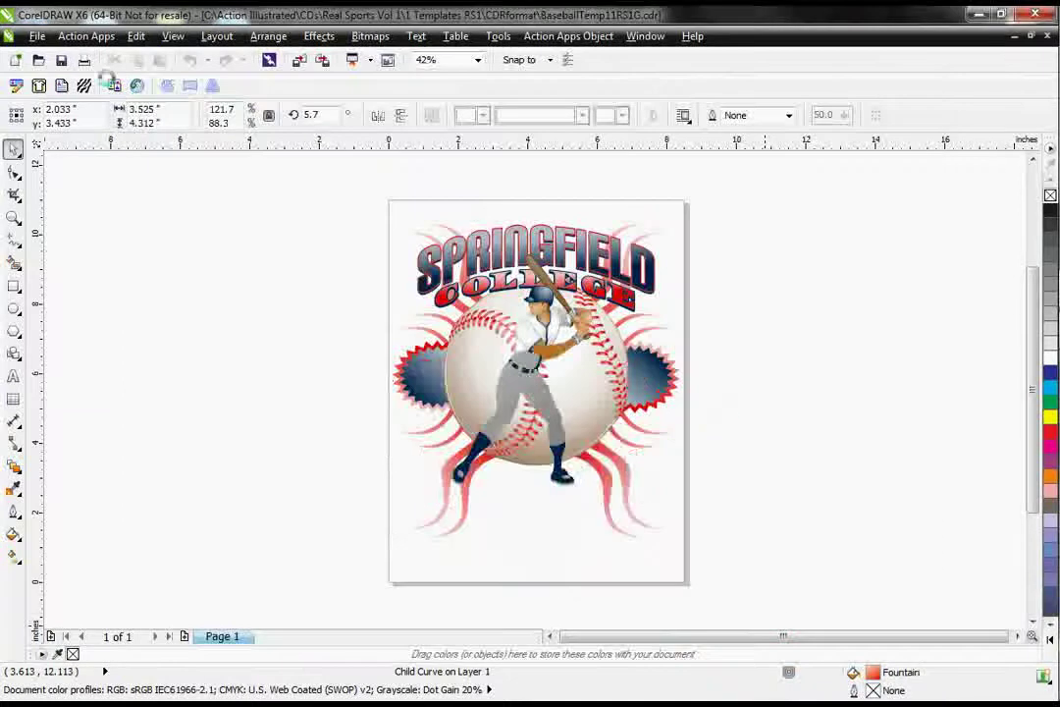
- Open BadgerTemp2V4.cdr from ActionTempVol4 > 1Templates > CDRformat in the Template Browser
left_click(114, 87)
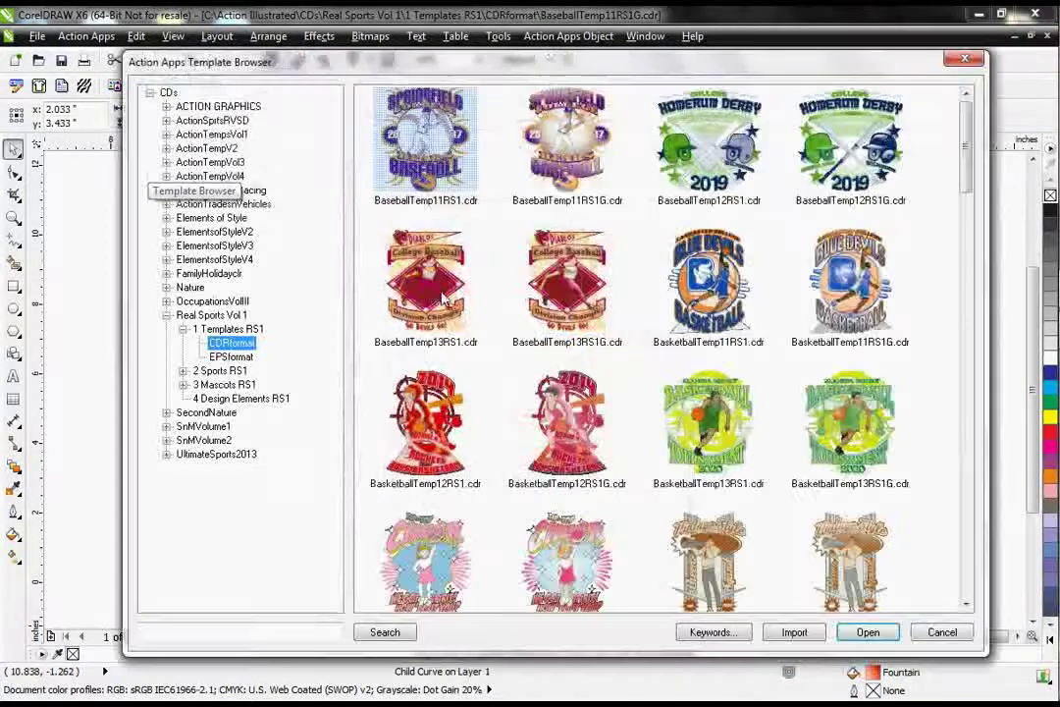
left_click(166, 176)
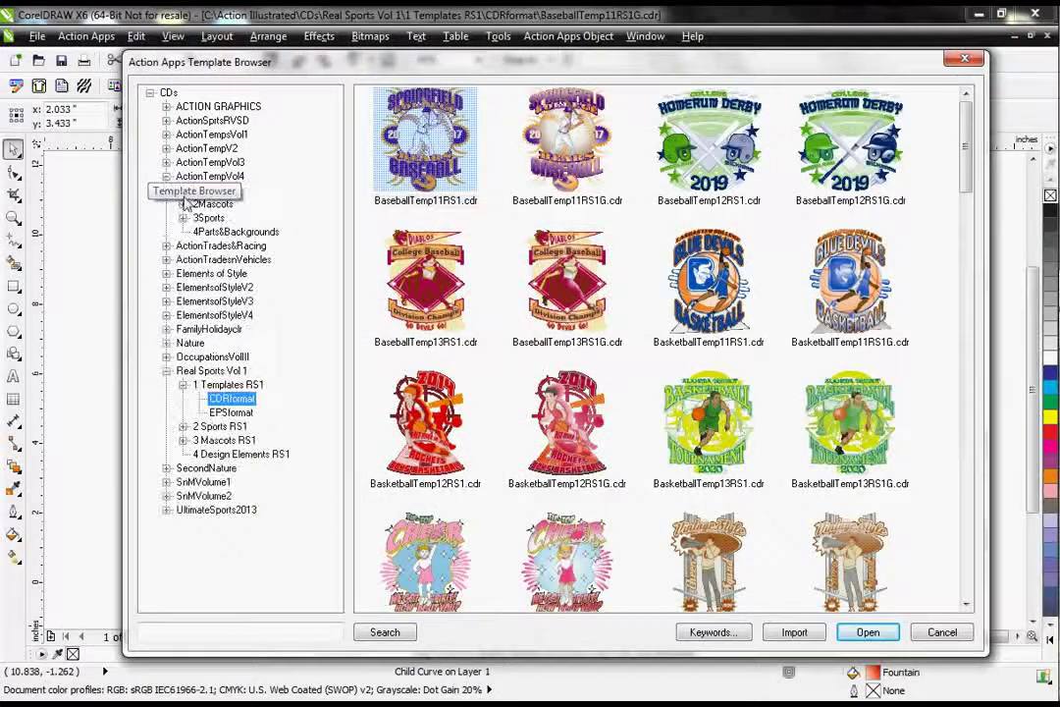
left_click_drag(263, 59, 324, 70)
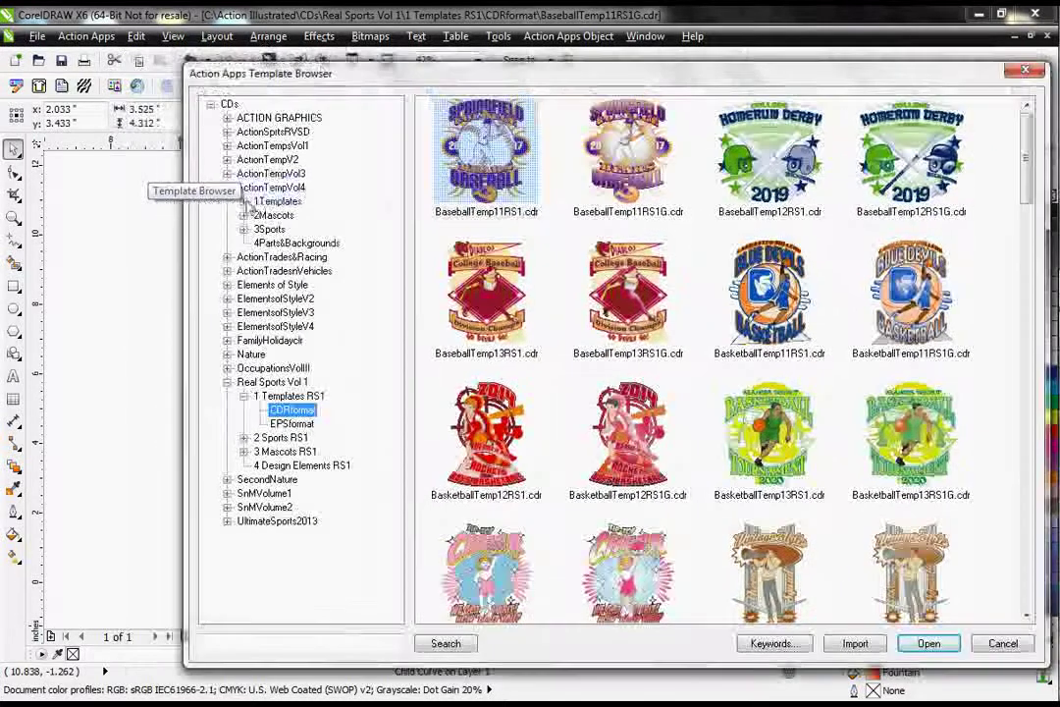
left_click(291, 215)
left_click(628, 157)
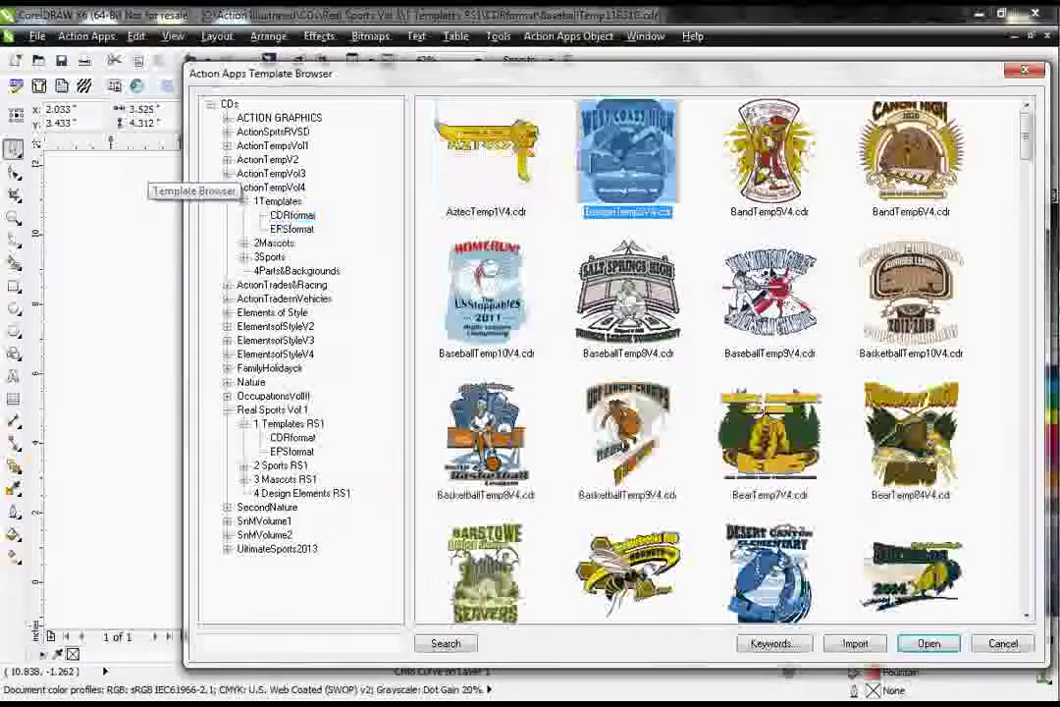
left_click(926, 644)
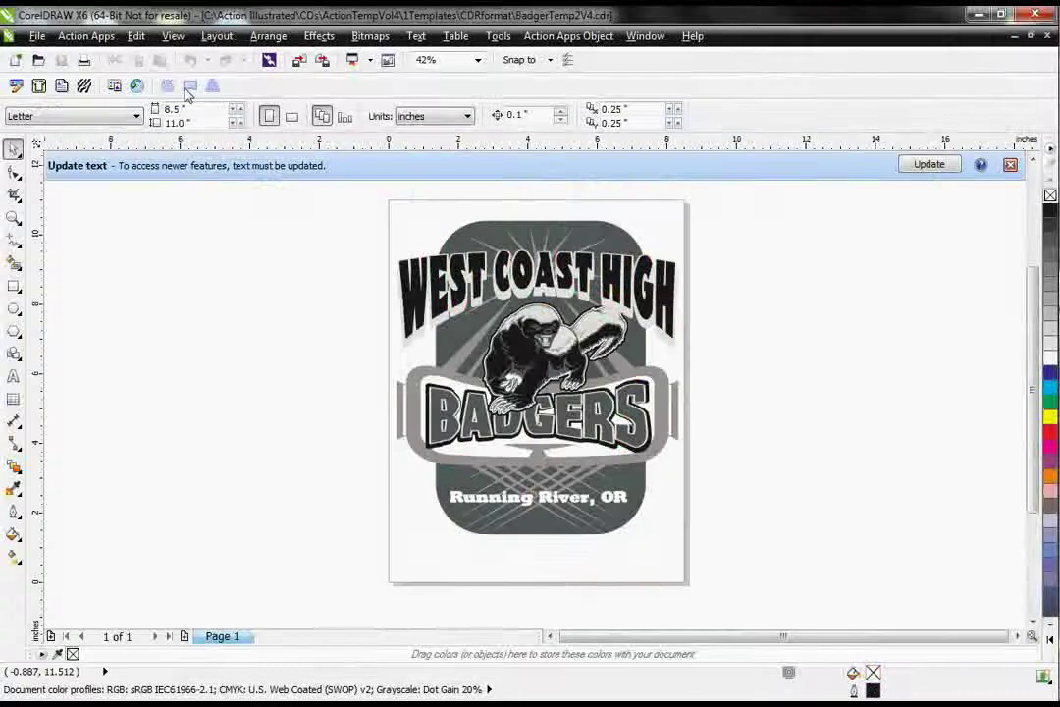
- Launch the Template Editor on the West Coast High Badgers design
left_click(16, 86)
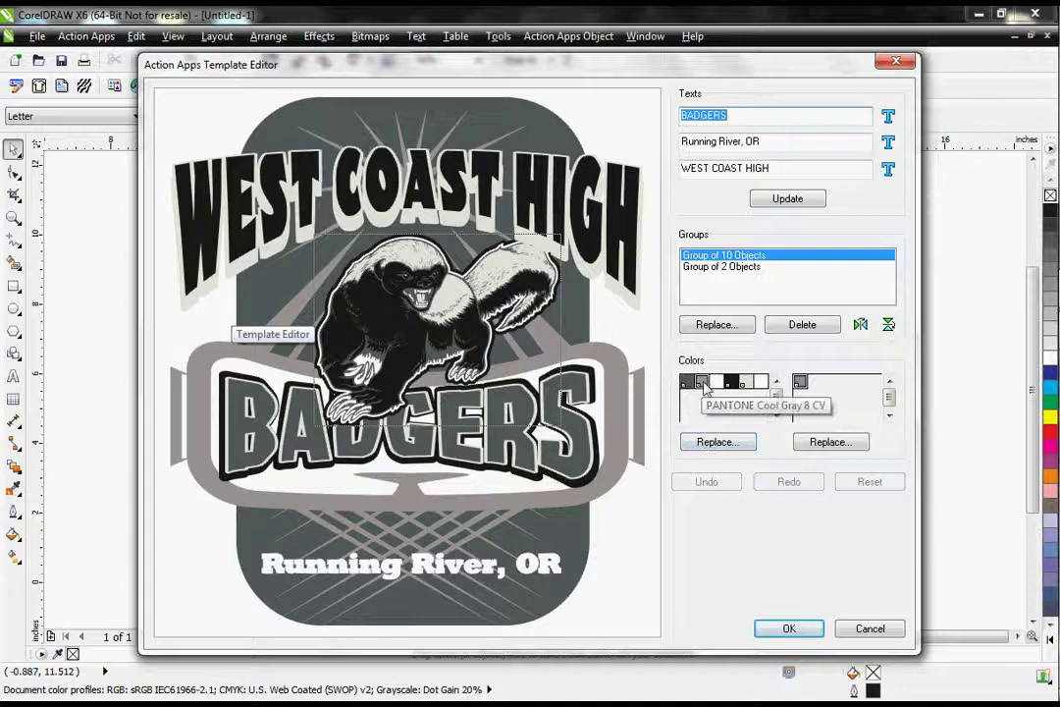
- Try a 58% Process Black tint on the grey, undo it, and select PANTONE 445 CV
left_click(717, 442)
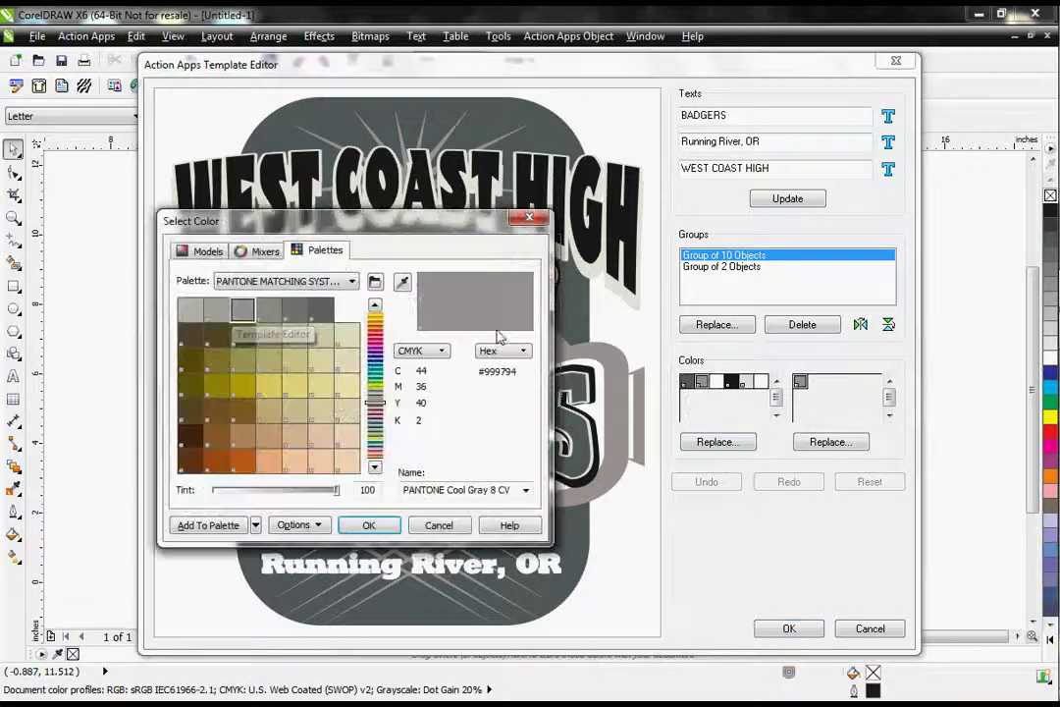
scroll(363, 379, "up", 5)
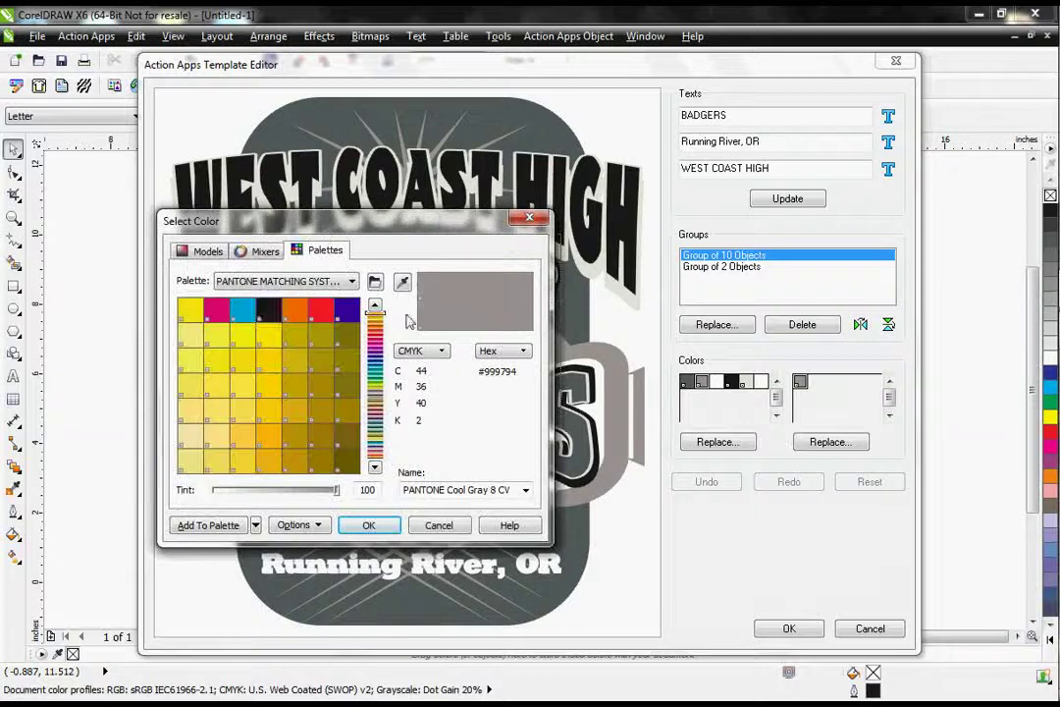
left_click(268, 310)
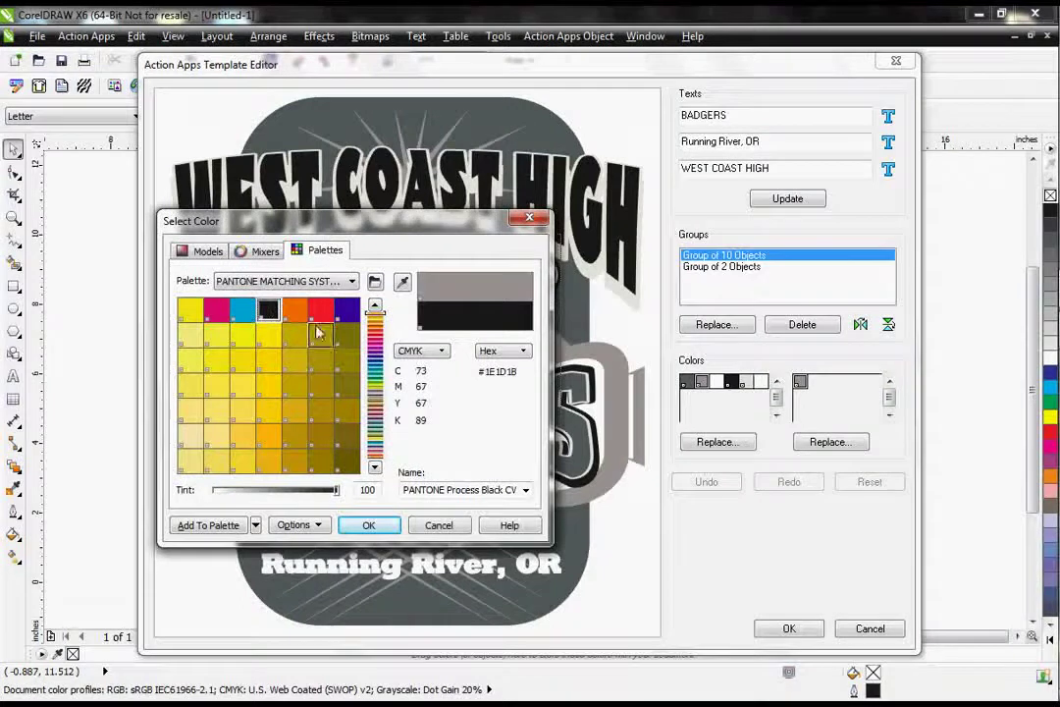
left_click_drag(337, 490, 264, 489)
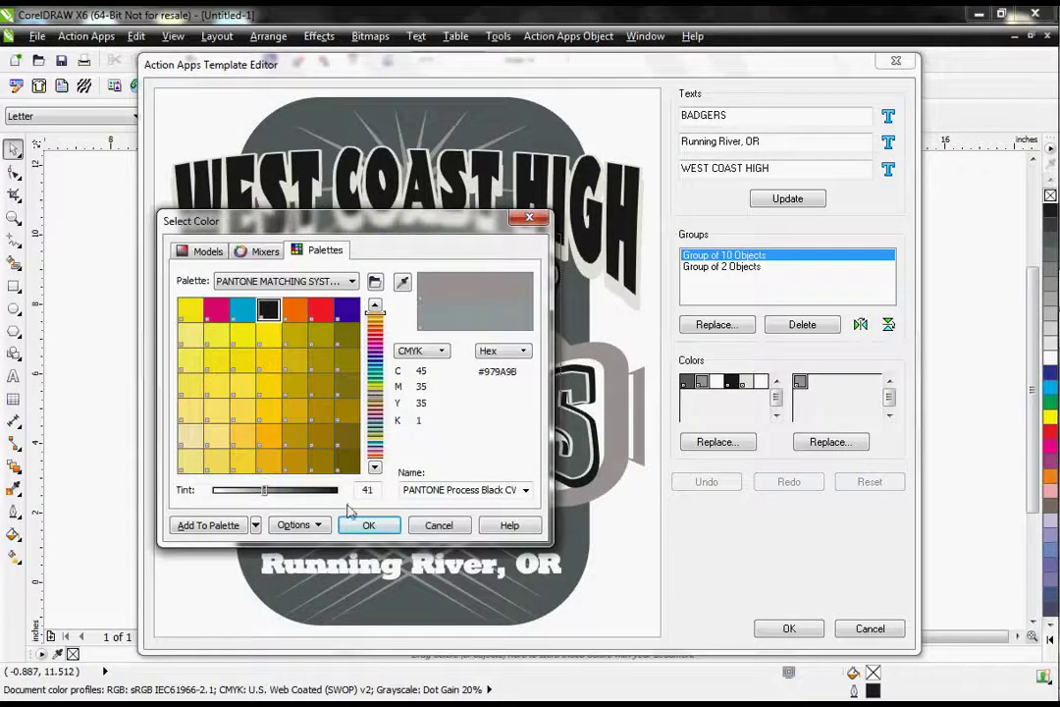
left_click(355, 526)
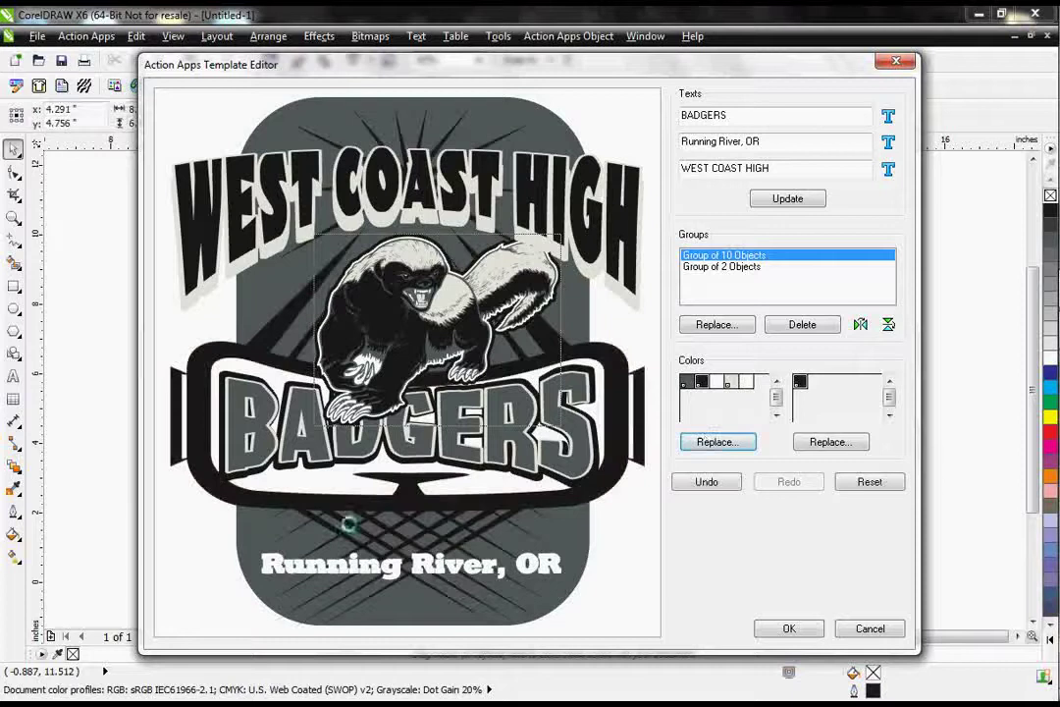
left_click(699, 482)
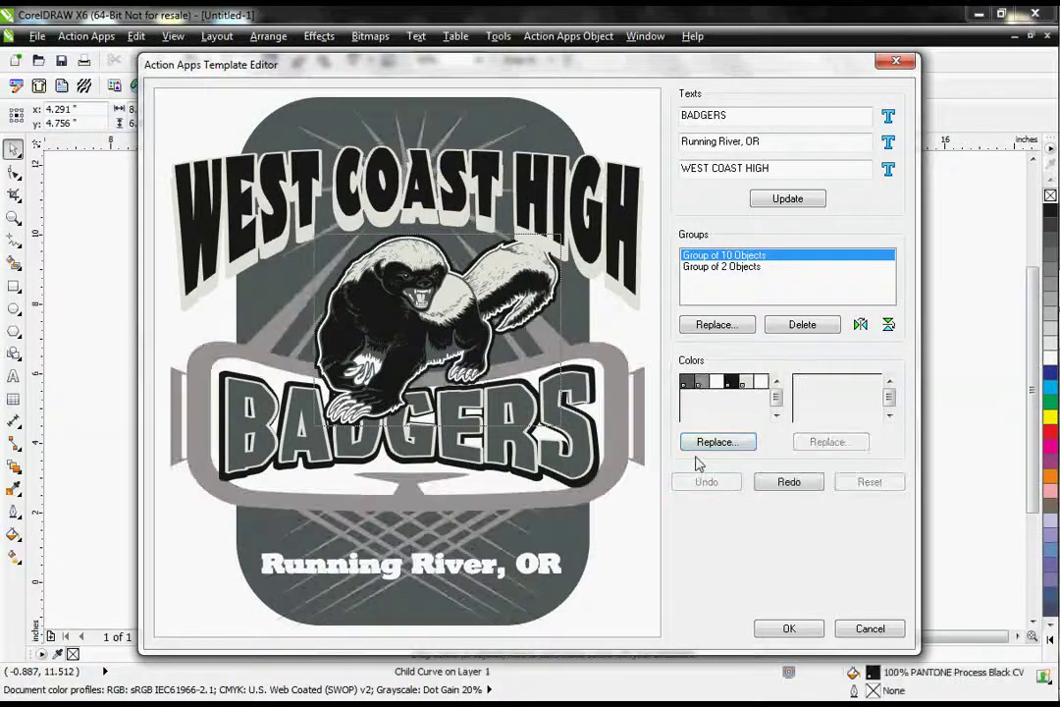
left_click(686, 385)
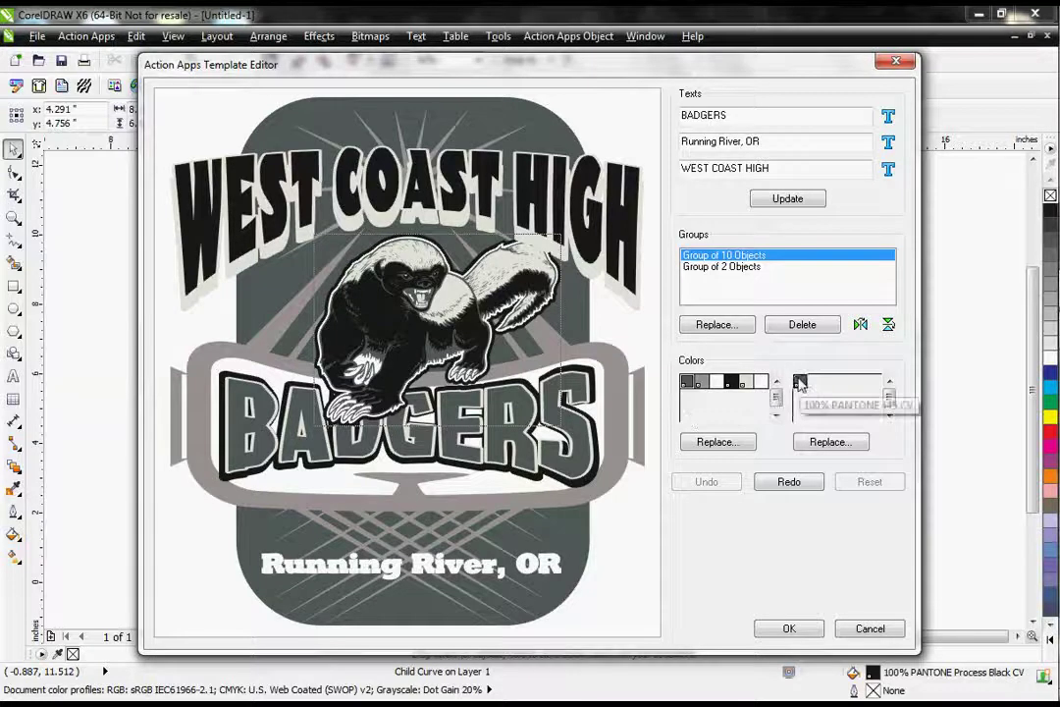
- Replace PANTONE 445 CV with a 68% tint of PANTONE Process Black CV
left_click(850, 442)
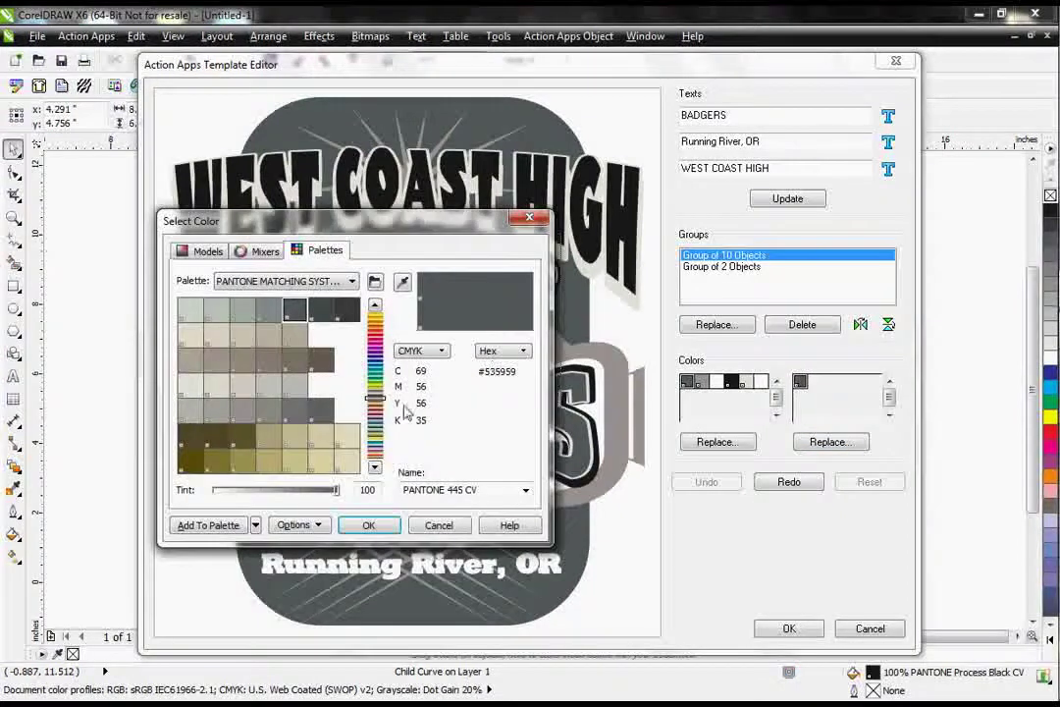
left_click_drag(384, 405, 386, 306)
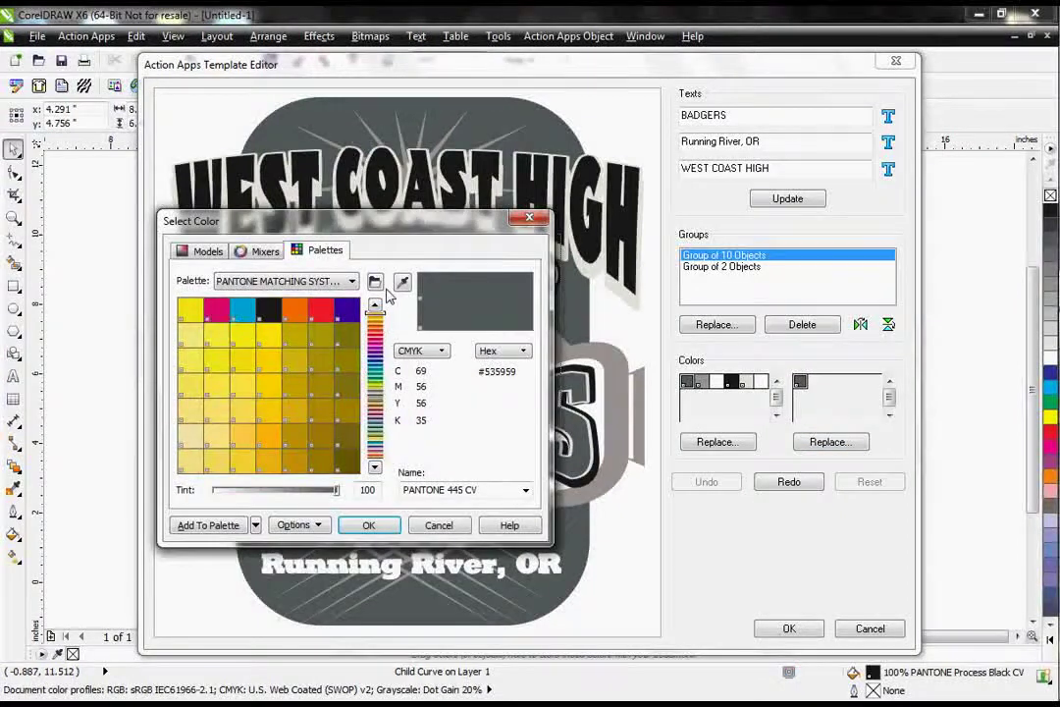
left_click(259, 316)
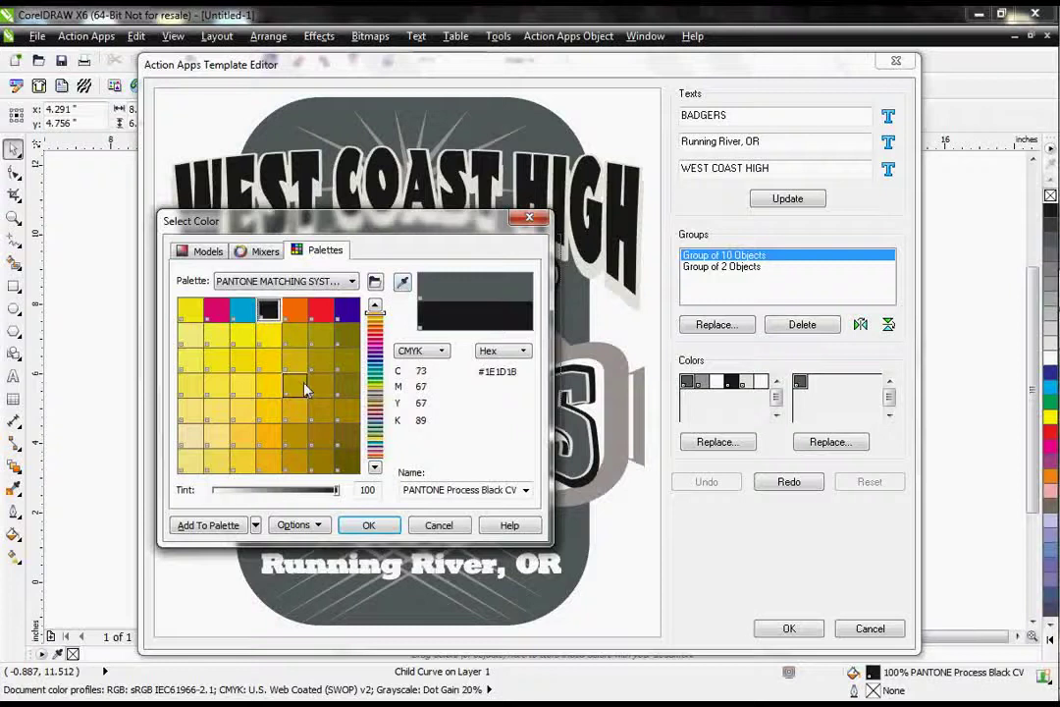
left_click_drag(337, 489, 297, 491)
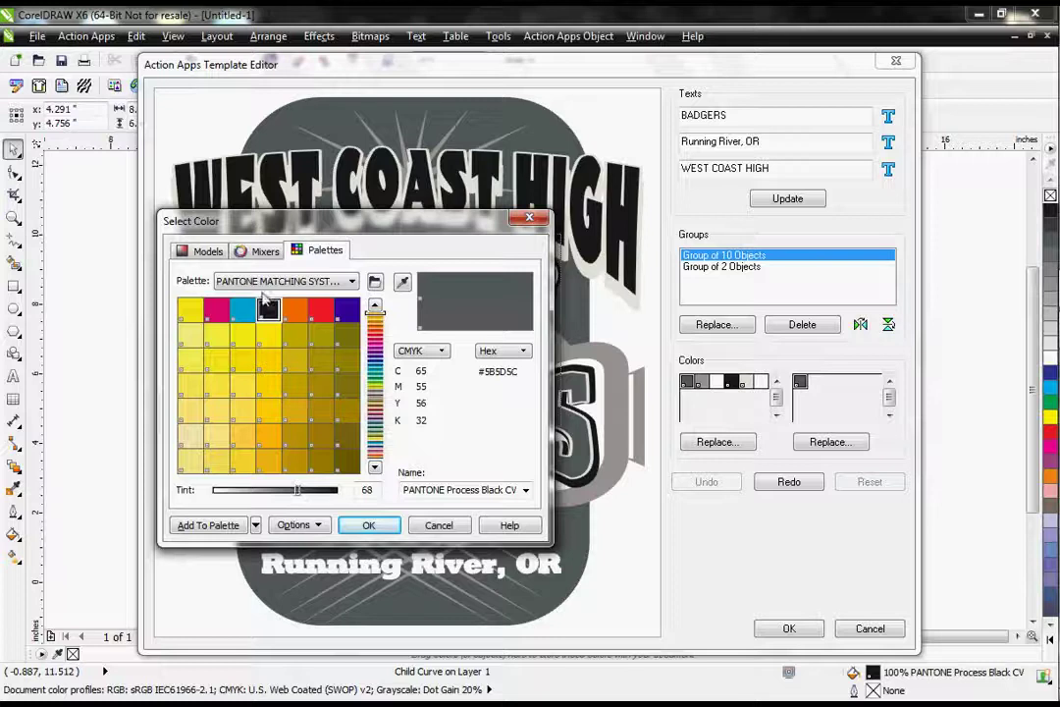
left_click(369, 530)
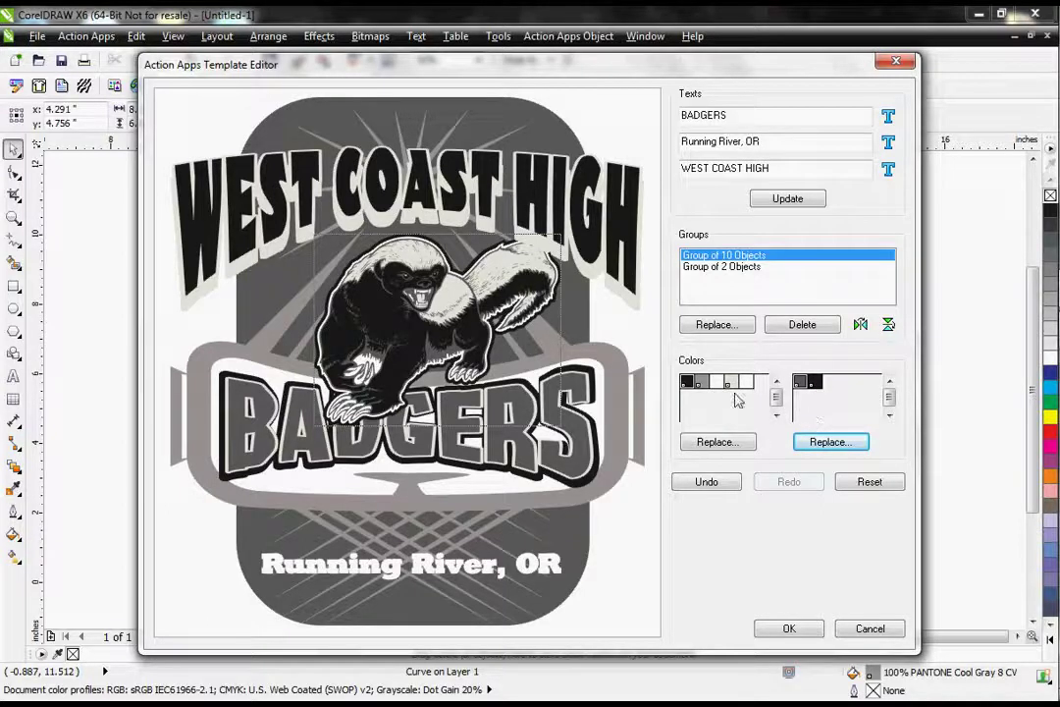
- Replace Cool Gray 8 CV with about a 47% Process Black tint
left_click(701, 420)
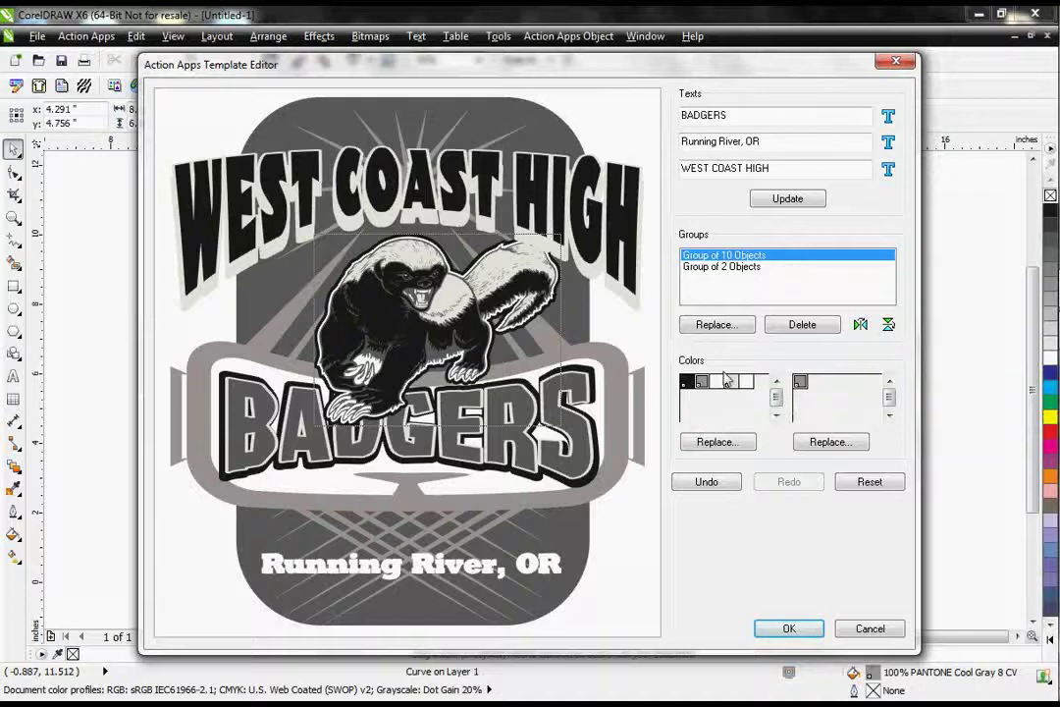
left_click(827, 443)
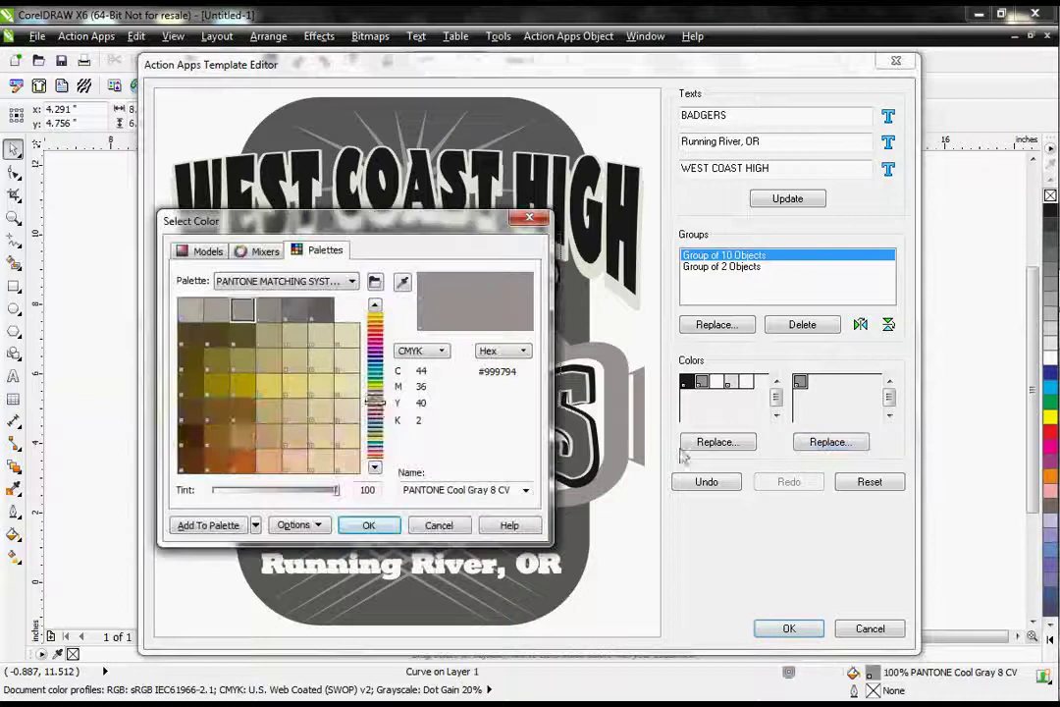
left_click_drag(375, 412, 375, 312)
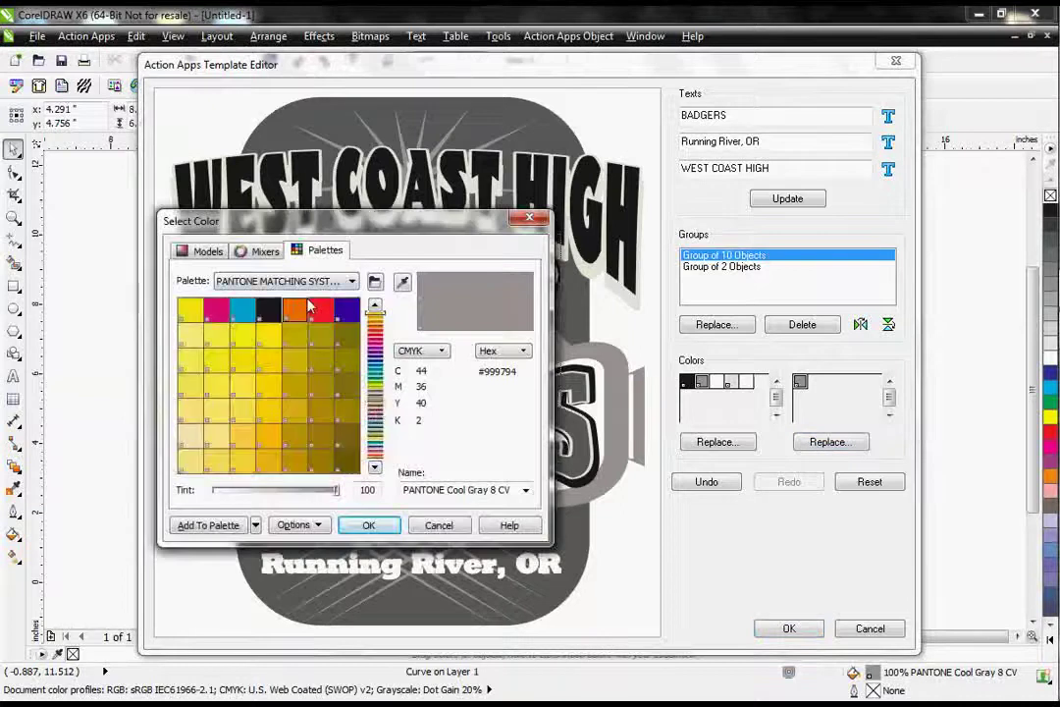
left_click(268, 311)
left_click_drag(336, 489, 274, 491)
left_click(363, 526)
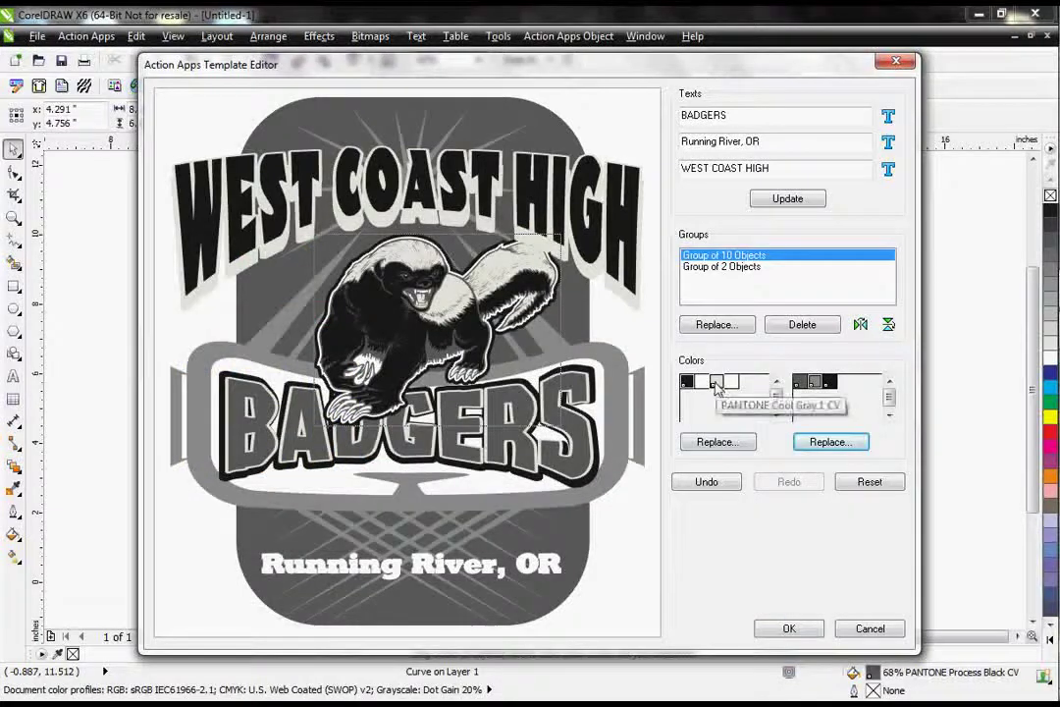
- Replace Cool Gray 1 CV with about a 17% Process Black tint
left_click(704, 406)
left_click_drag(703, 406, 800, 381)
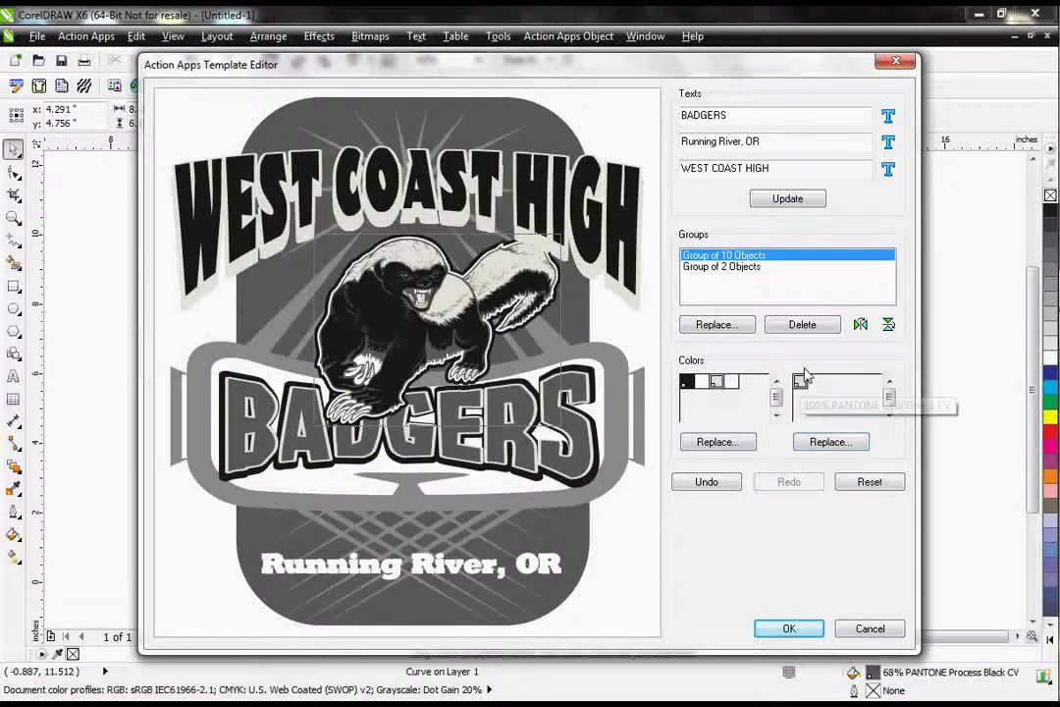
left_click(814, 442)
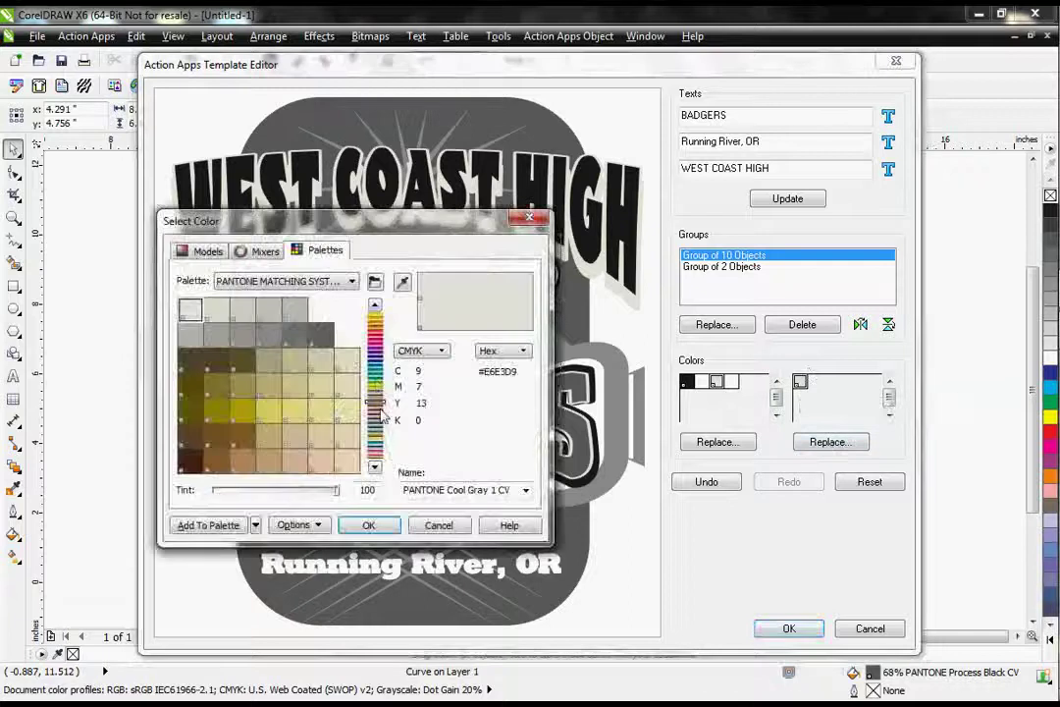
left_click_drag(379, 405, 377, 291)
left_click(268, 310)
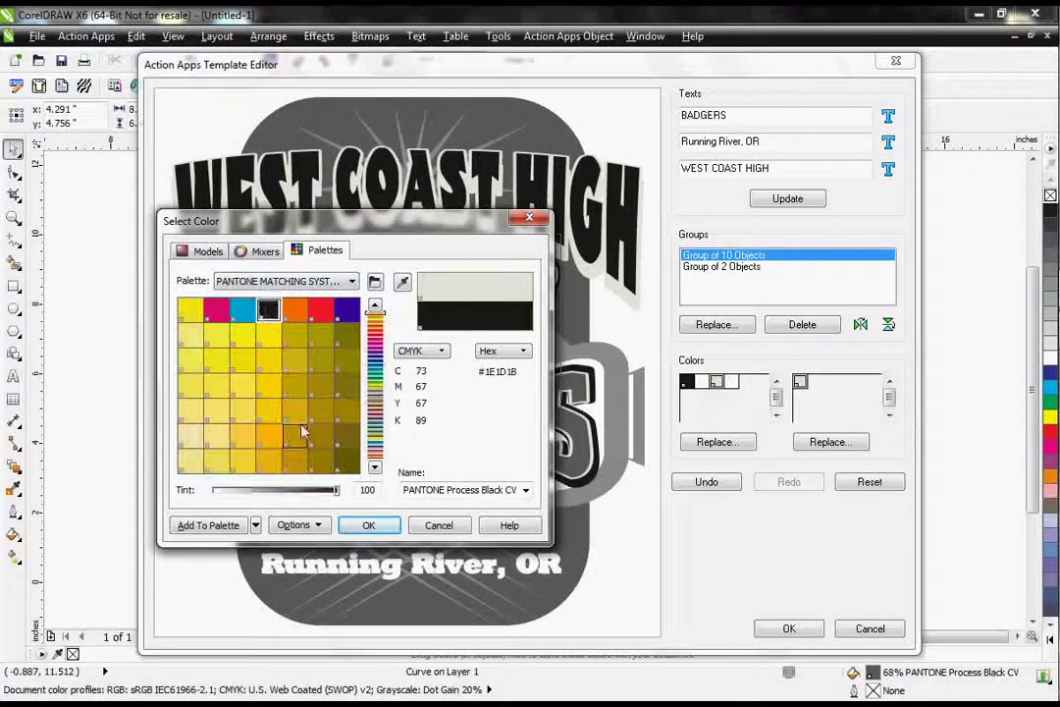
left_click_drag(336, 490, 234, 499)
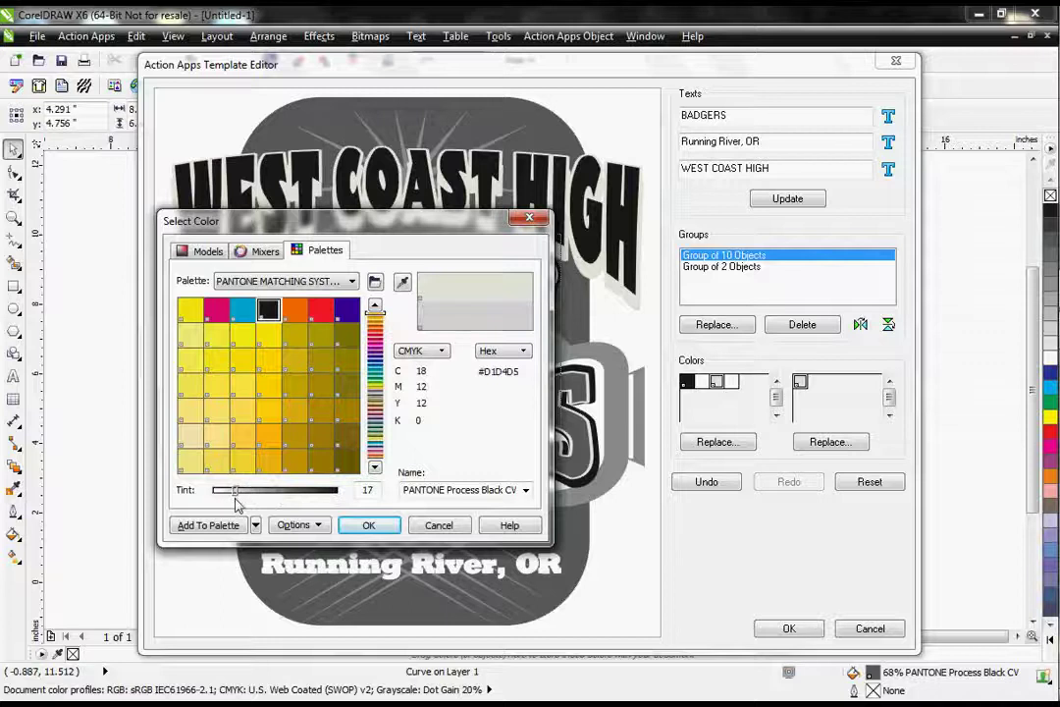
left_click(368, 527)
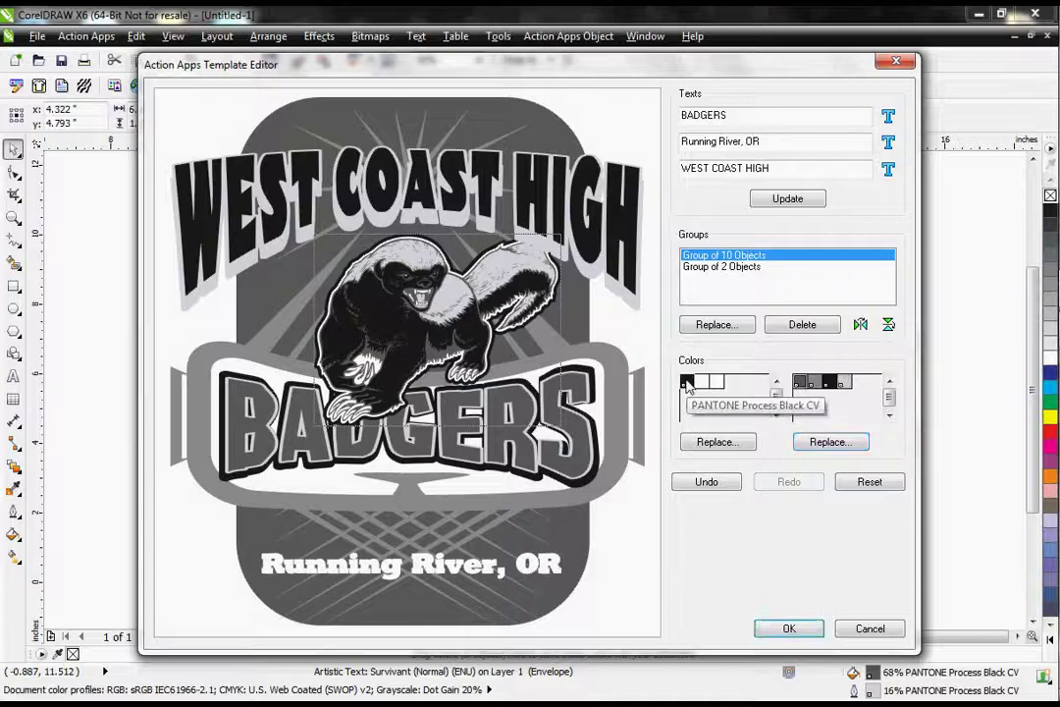
- Recolour the main badge colour to PANTONE Process Cyan CV
left_click(715, 441)
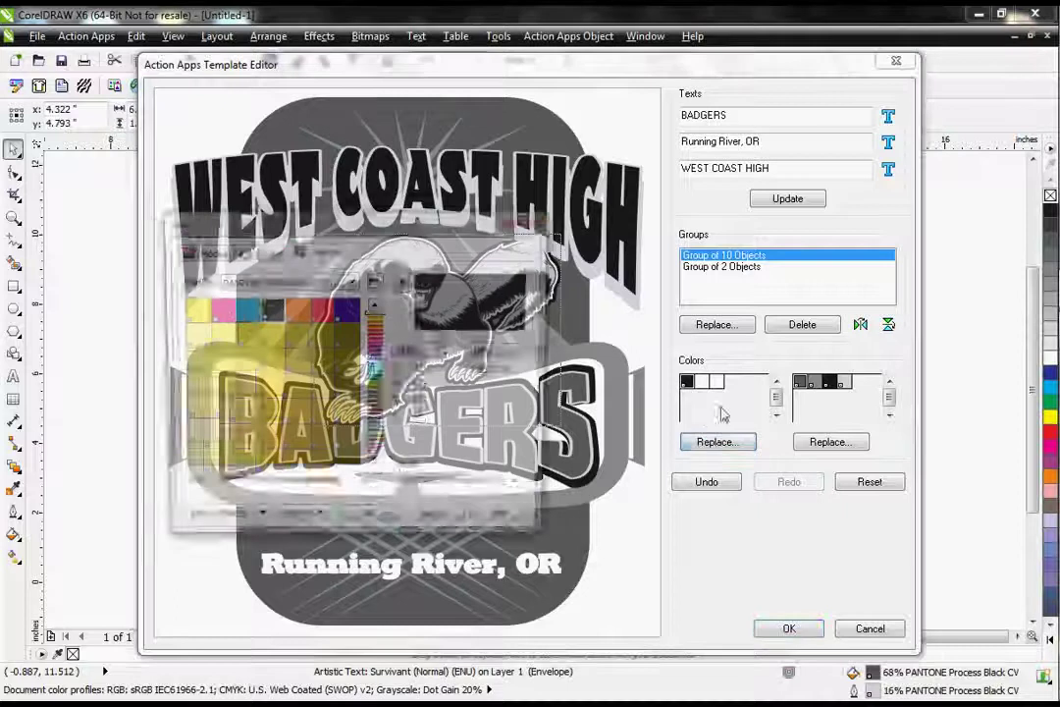
left_click(242, 312)
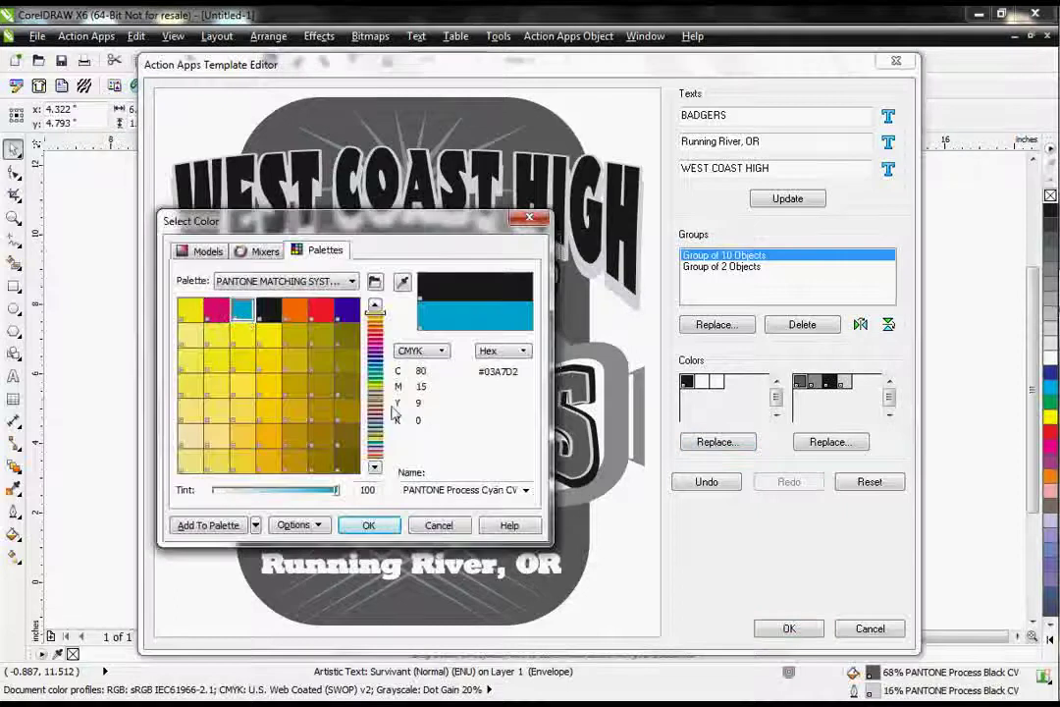
left_click(368, 525)
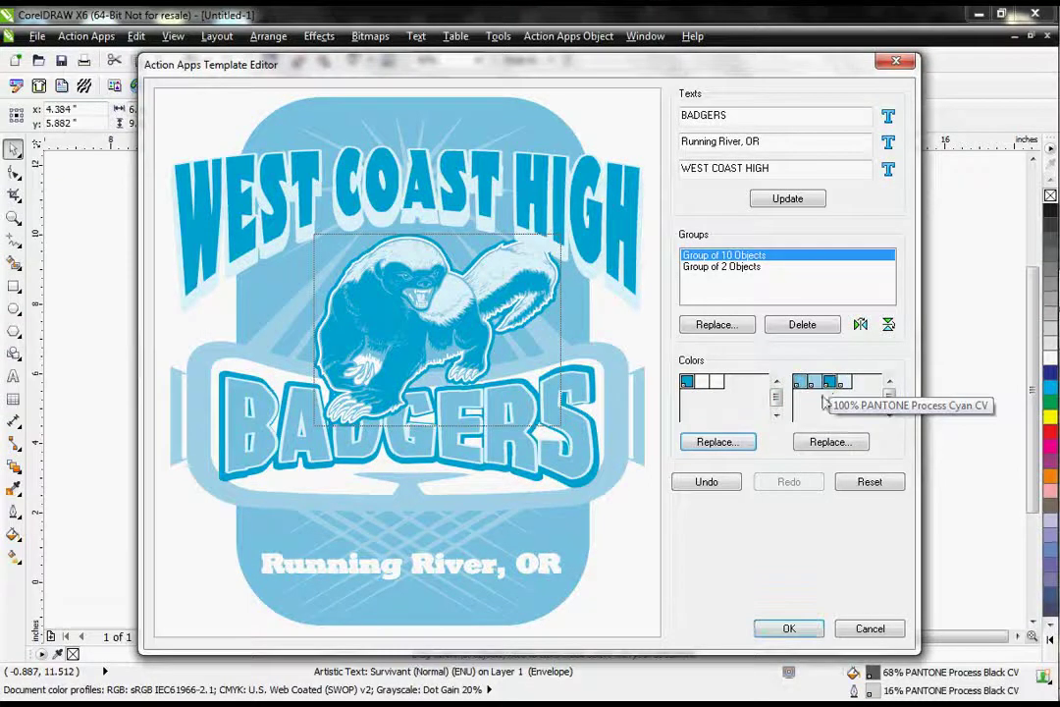
- Set the lettering and outline colour to PANTONE Process Black CV
left_click(811, 449)
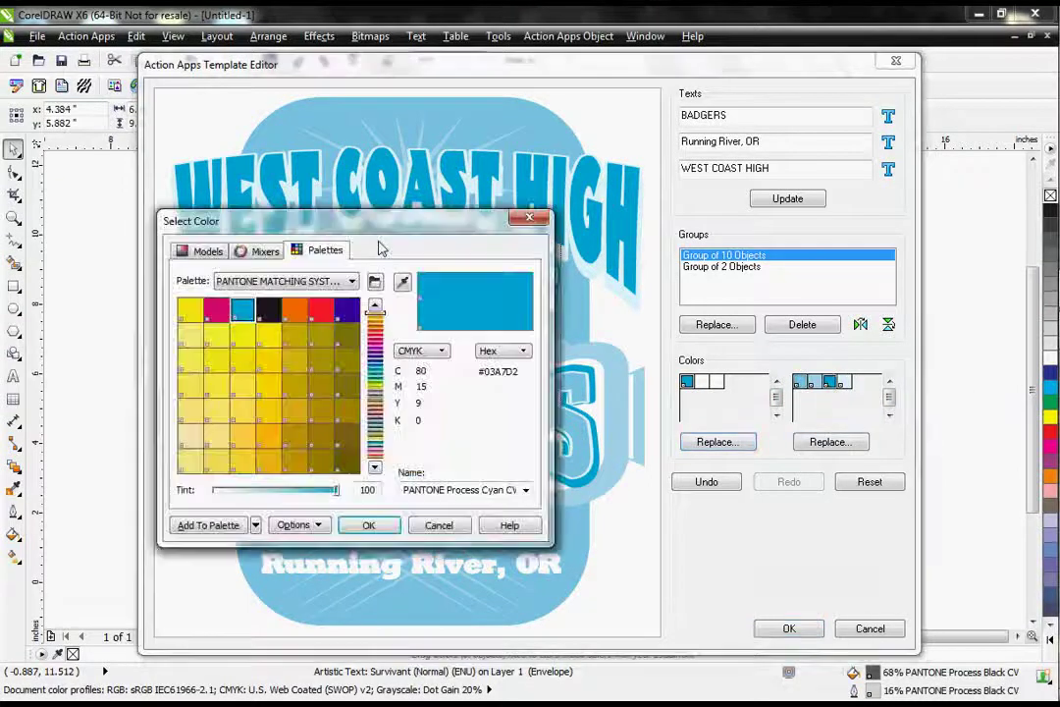
left_click(268, 311)
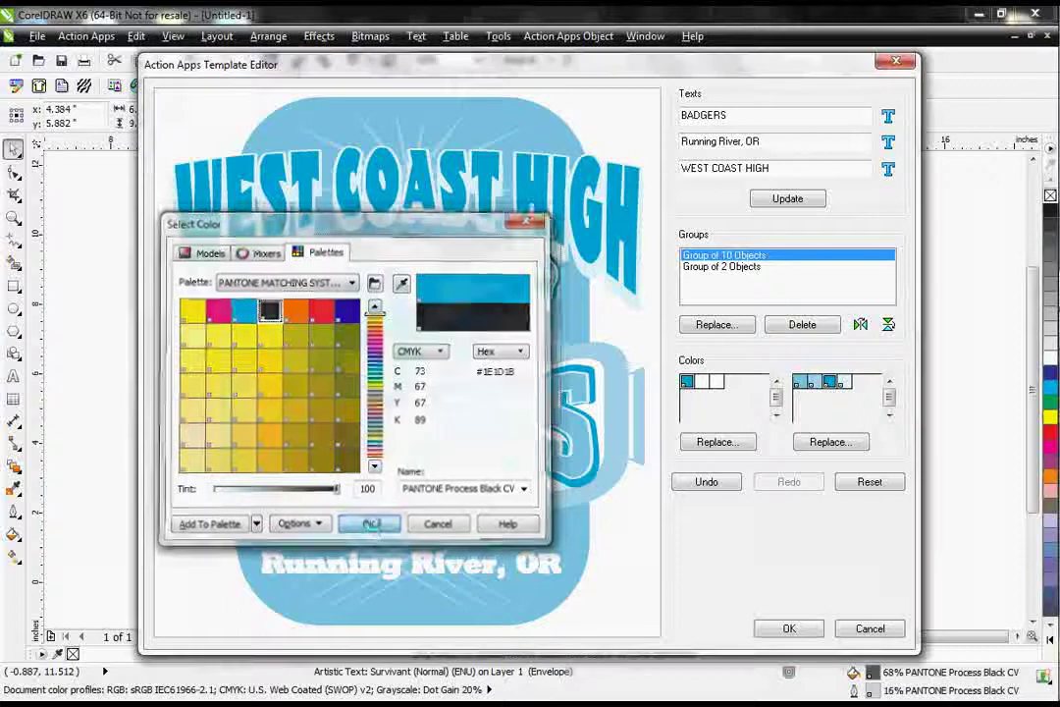
left_click(378, 523)
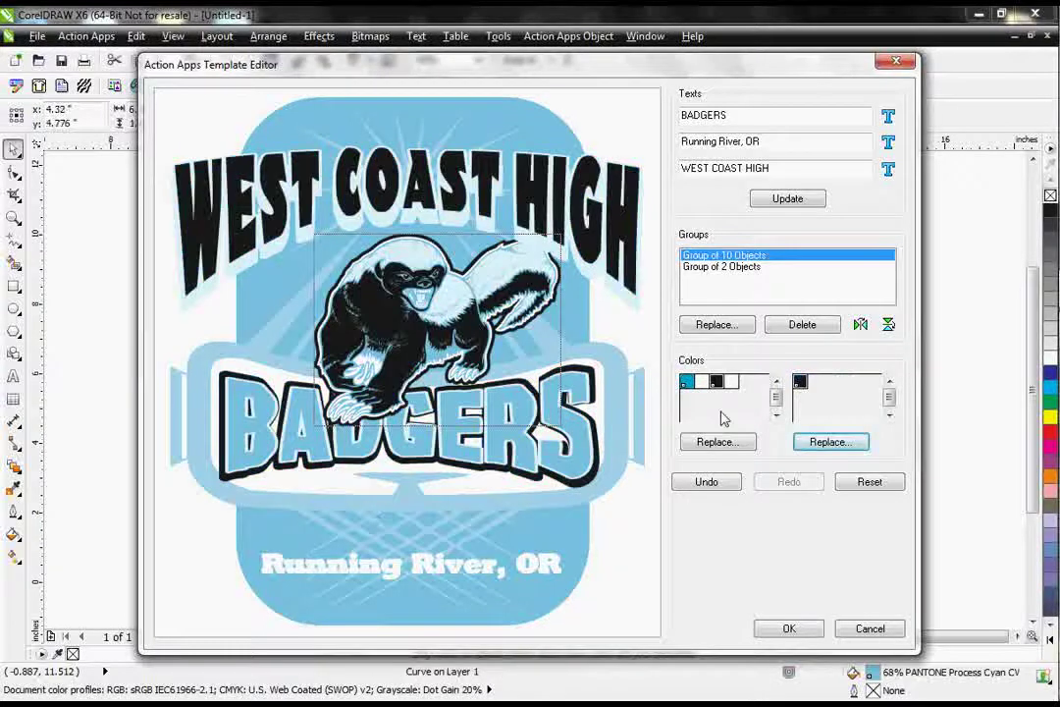